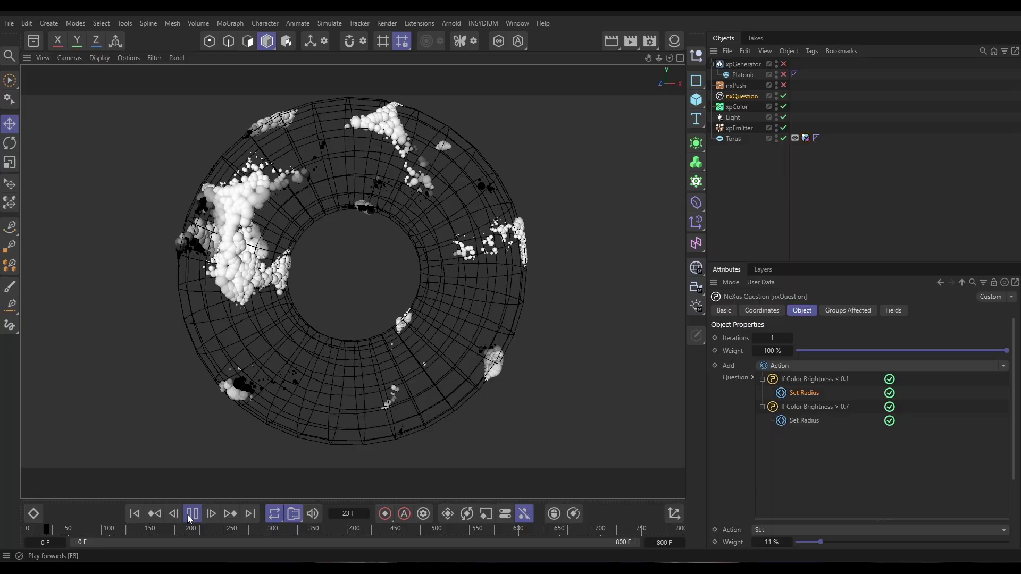
Enable nxPush, raise the Torus collider's surface attraction to about 59%, and replay from the start.
click(784, 86)
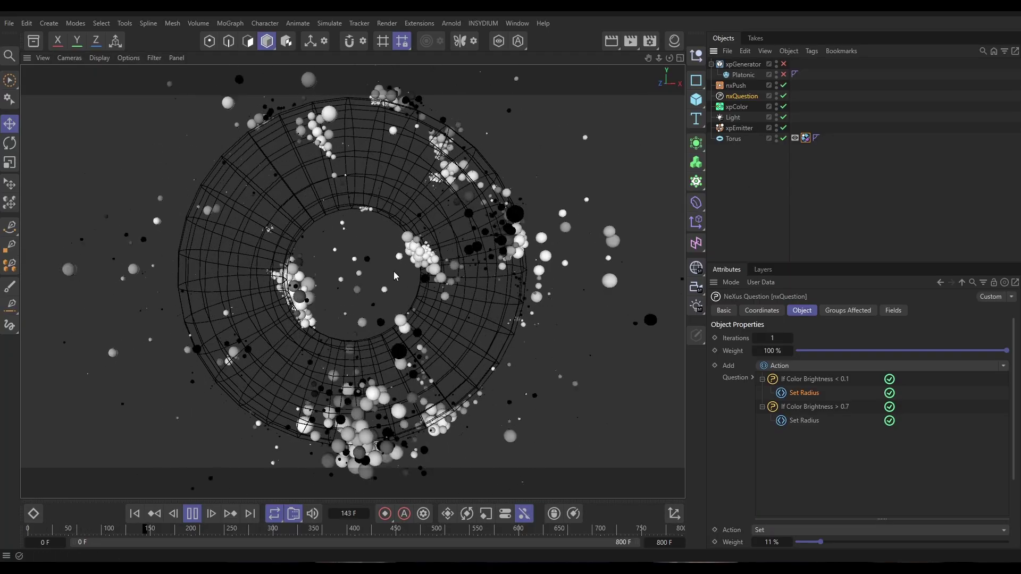
click(806, 138)
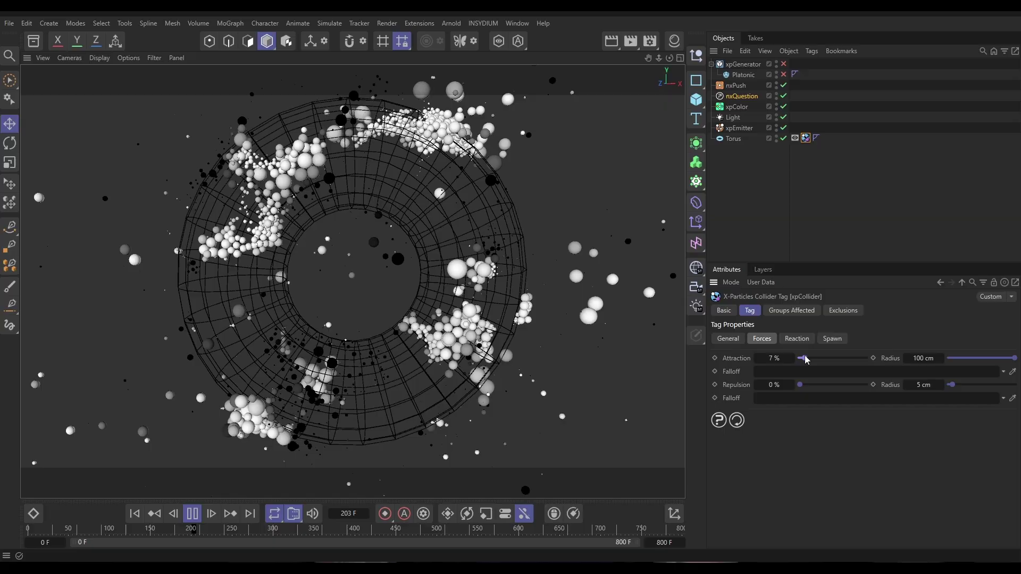
drag(803, 358, 839, 359)
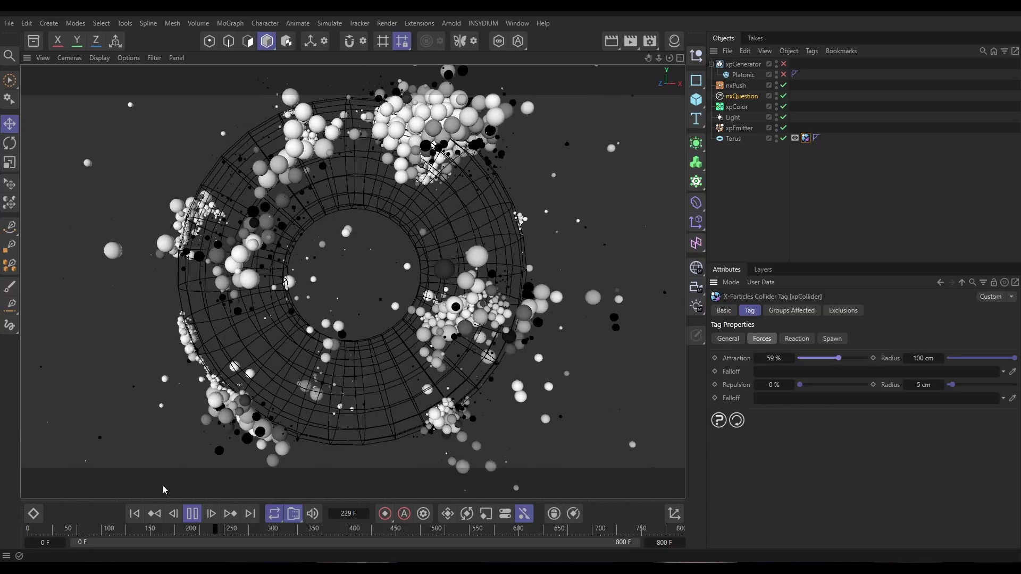
click(135, 513)
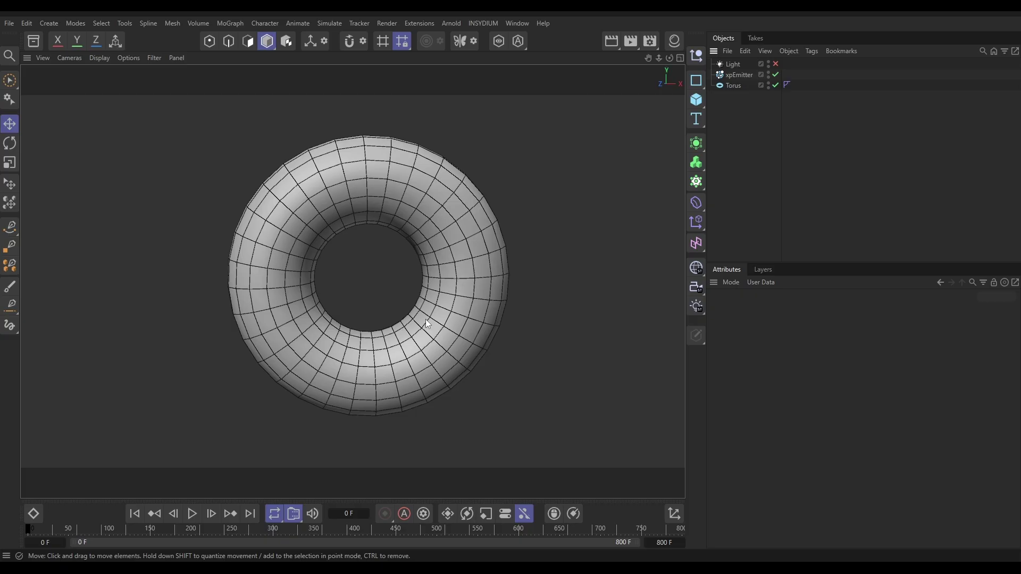
Check that the xpEmitter emits from the Torus, then view its single 10000-particle shot settings.
click(740, 75)
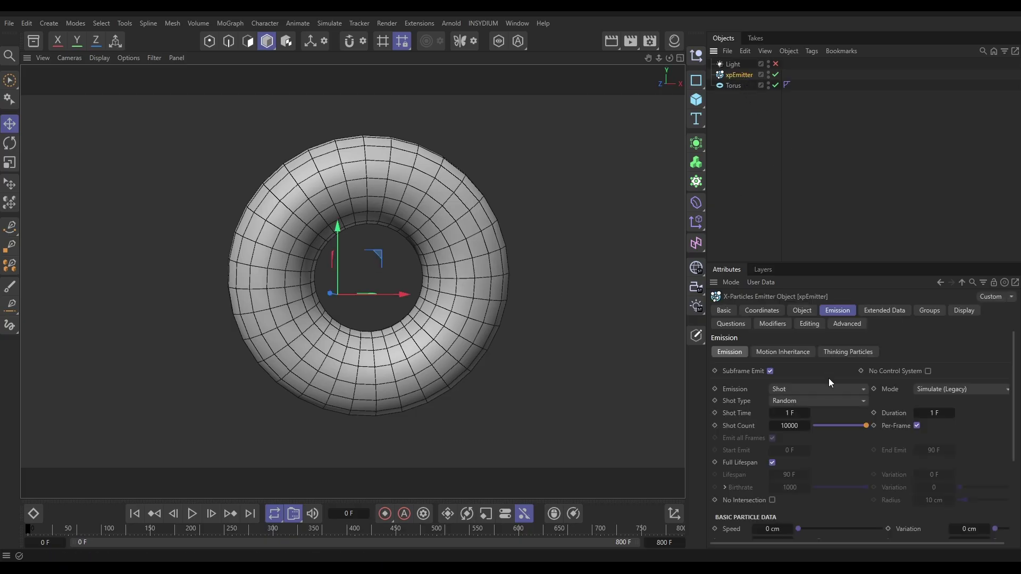
click(804, 310)
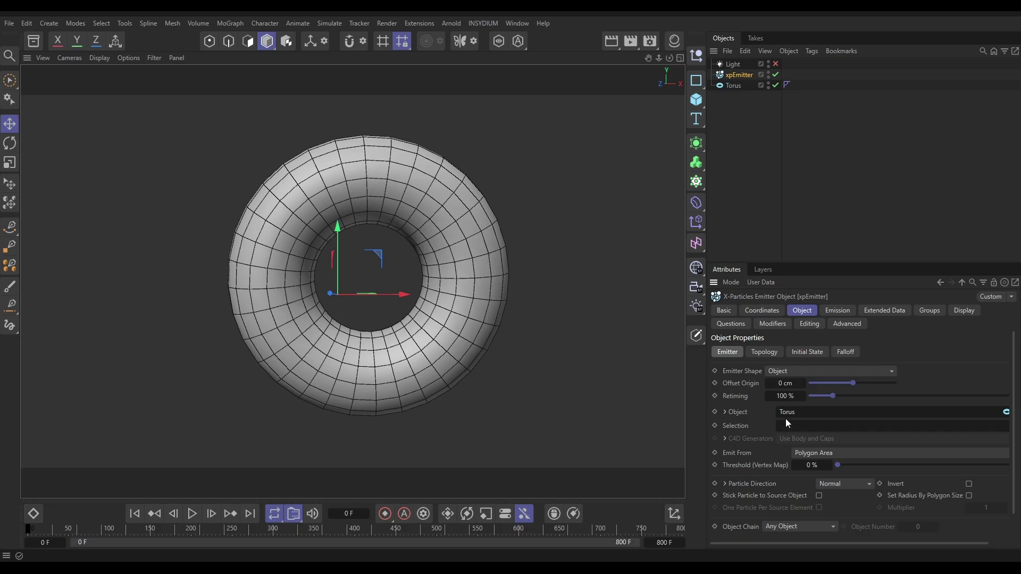
click(834, 313)
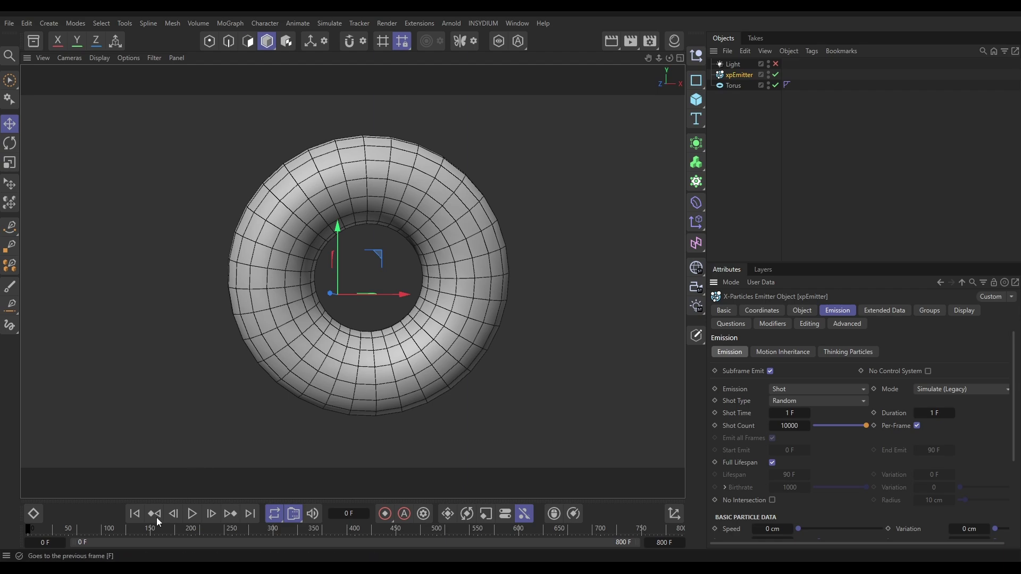
Play the simulation, orbit to see the torus edge-on, pause at frame 134, and deselect the emitter.
click(191, 515)
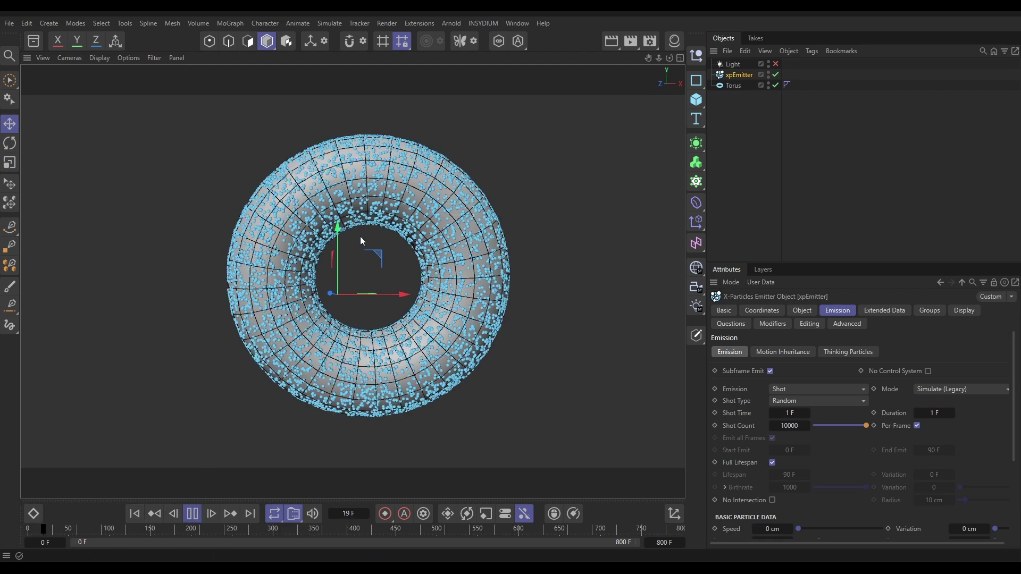
alt+drag(359, 236, 335, 266)
click(193, 513)
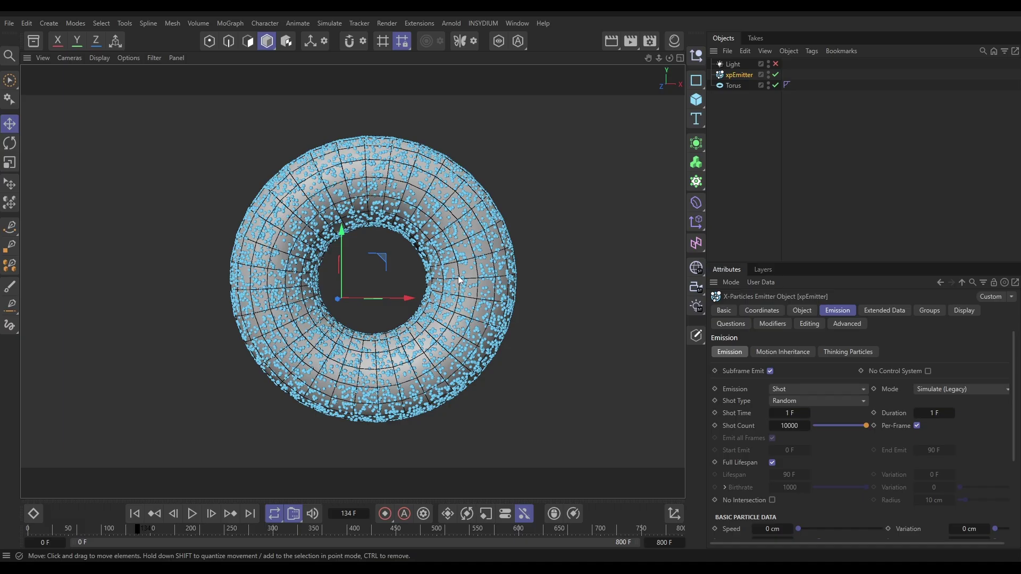
click(726, 162)
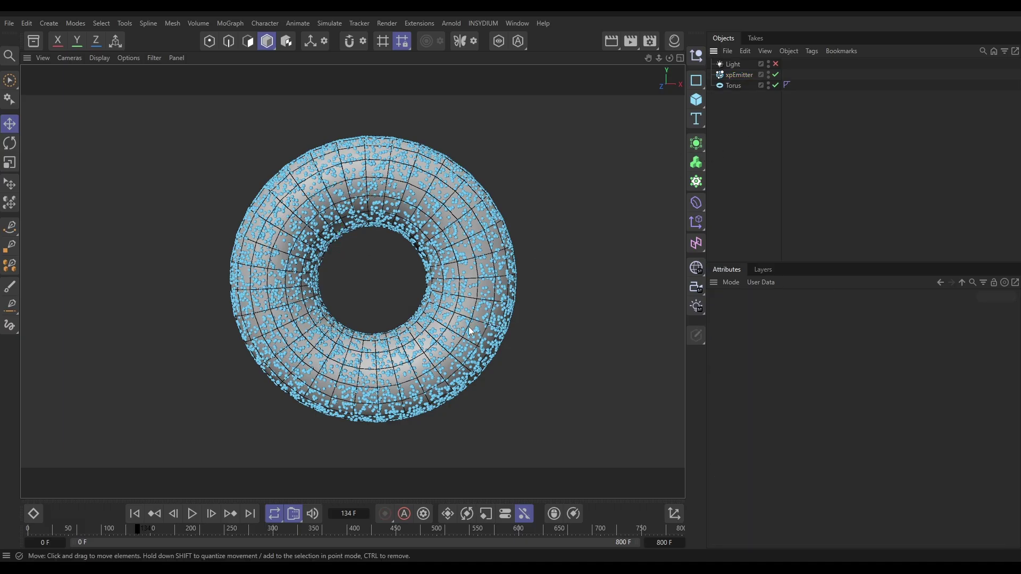
Add an xpColor modifier from INSYDIUM > X-Particles > Modifiers > Control.
click(485, 23)
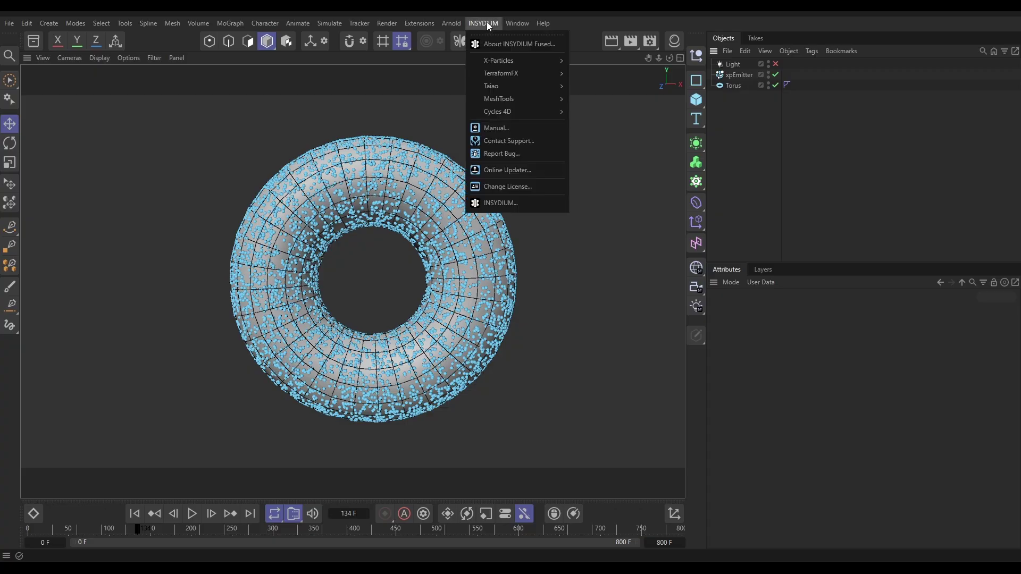
mouse_move(497, 62)
mouse_move(604, 186)
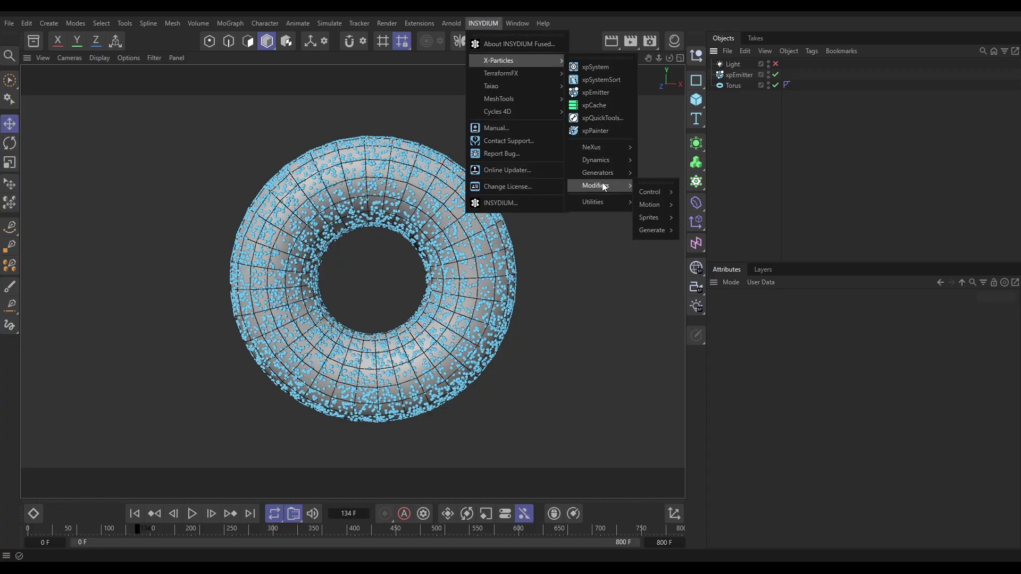
mouse_move(650, 192)
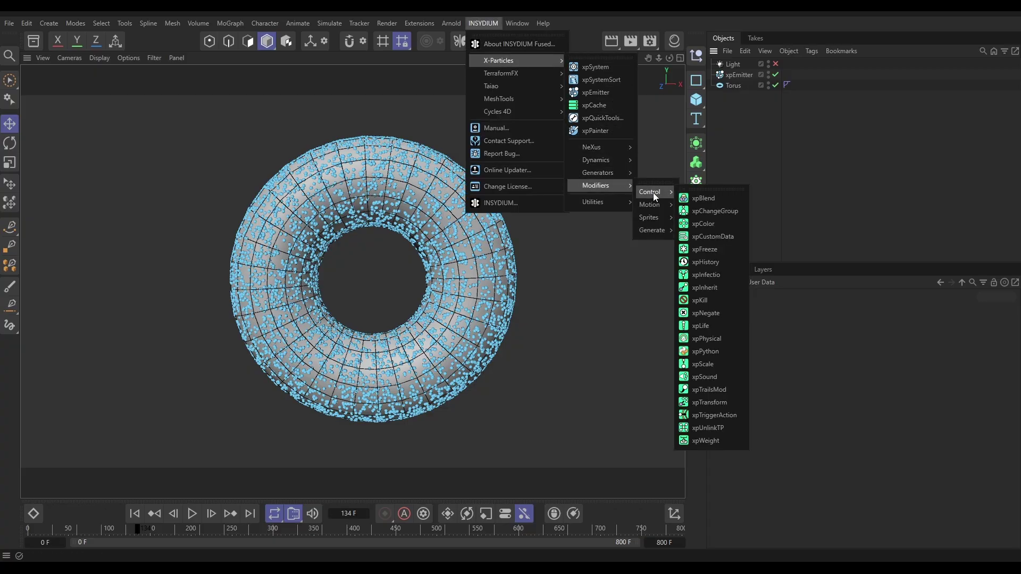
click(707, 226)
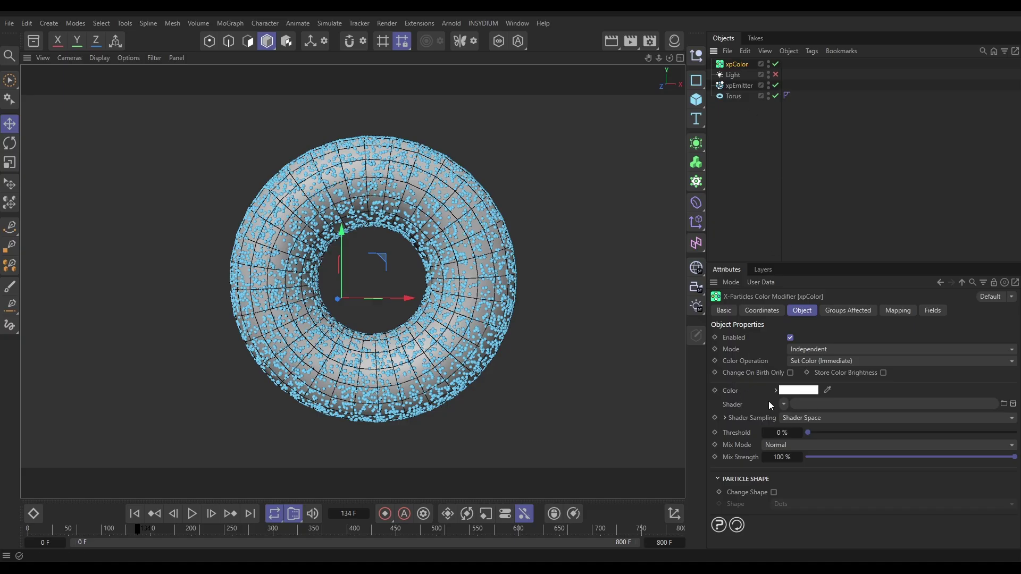
Set the xpColor shader to Noise and change its noise type to Voronoi 1.
click(784, 406)
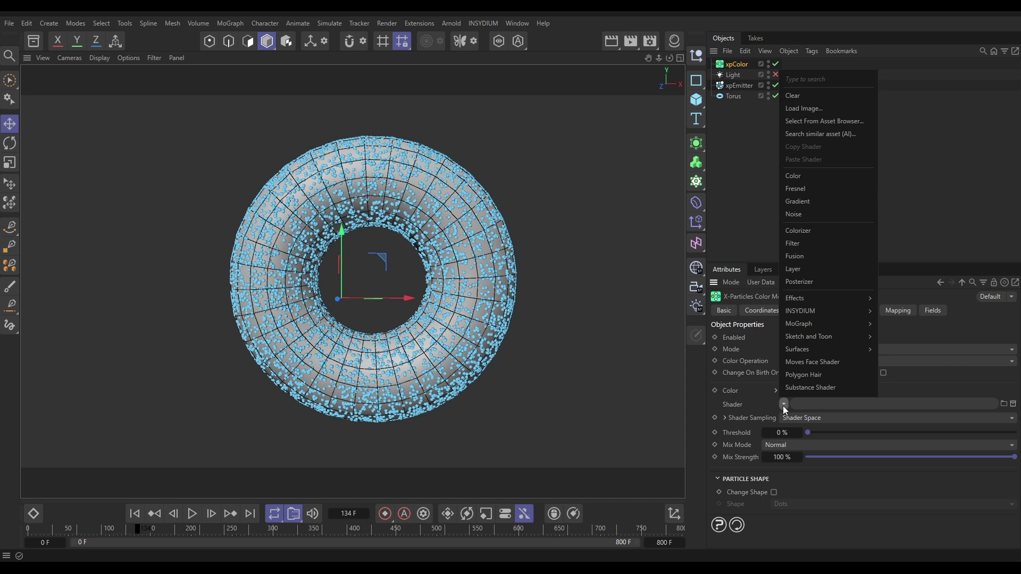
click(801, 214)
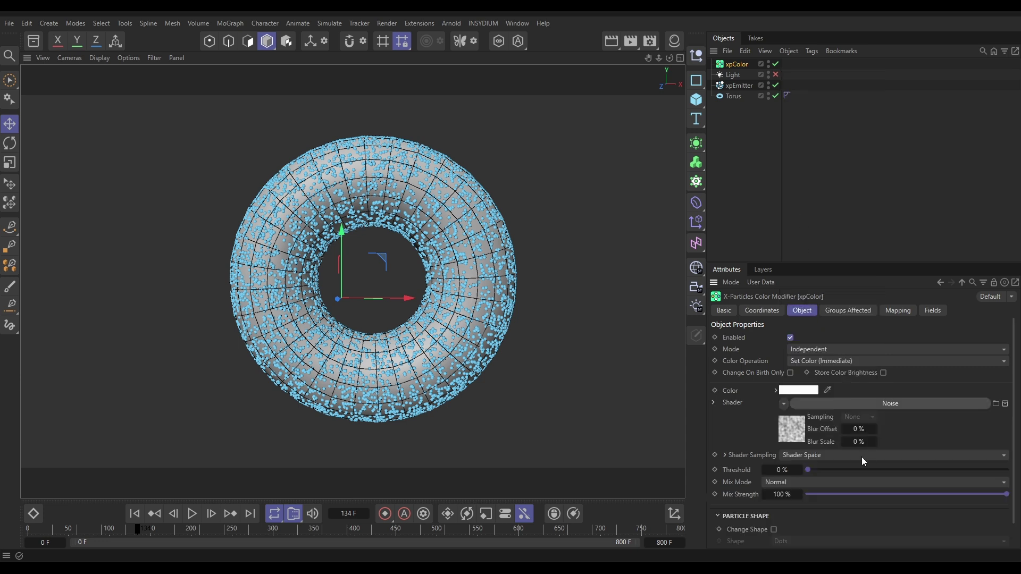
click(793, 434)
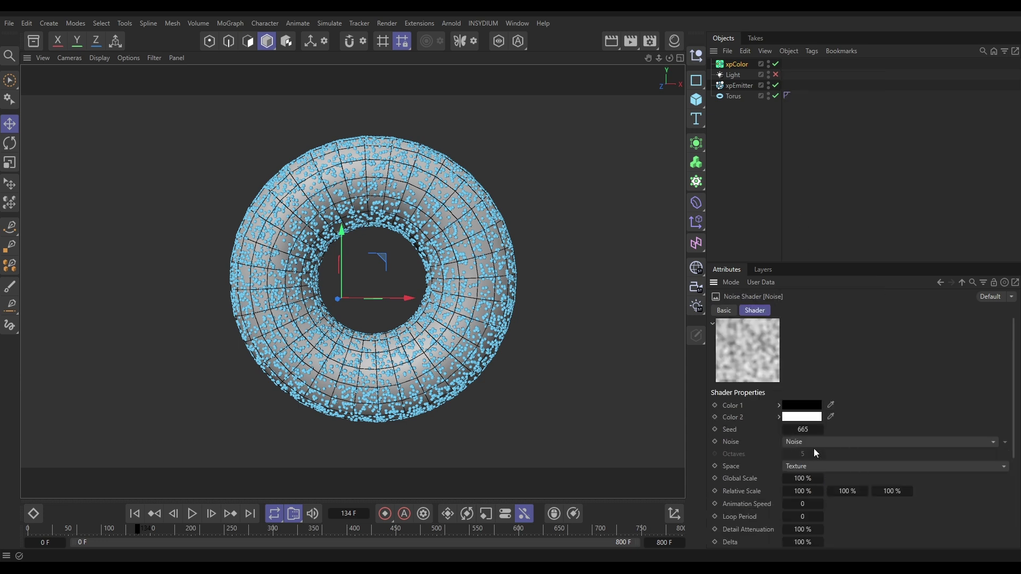
click(840, 445)
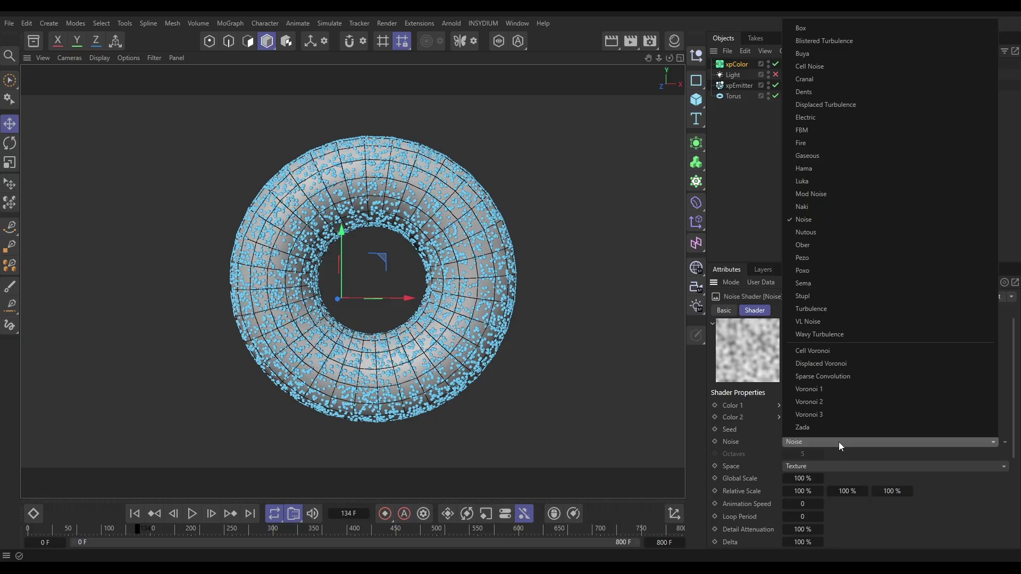
click(815, 390)
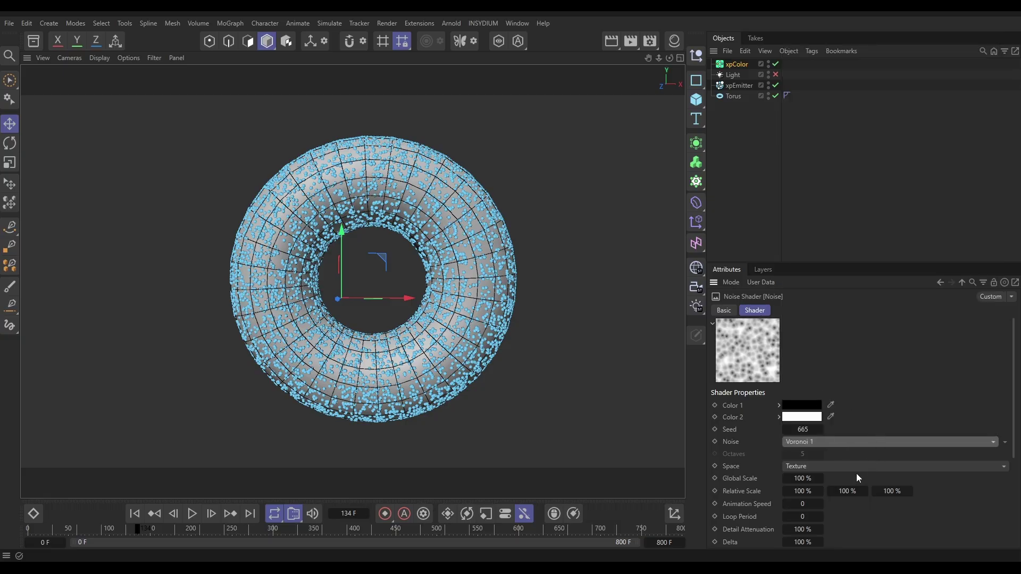
Give the noise Global Scale 2000%, Low Clip 51%, High Clip 84%, and Animation Speed 0.2.
click(793, 478)
text(2000)
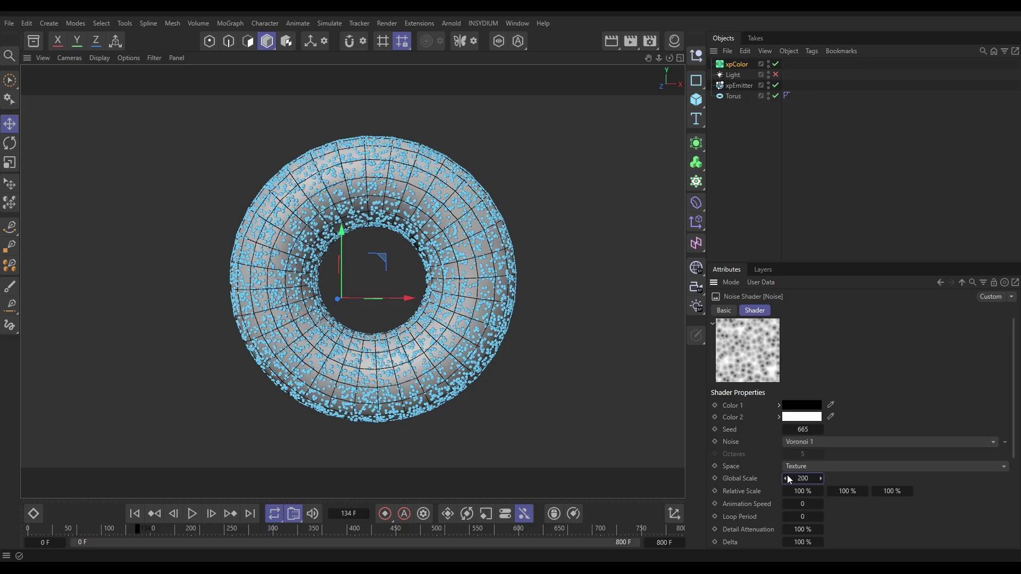
key(Return)
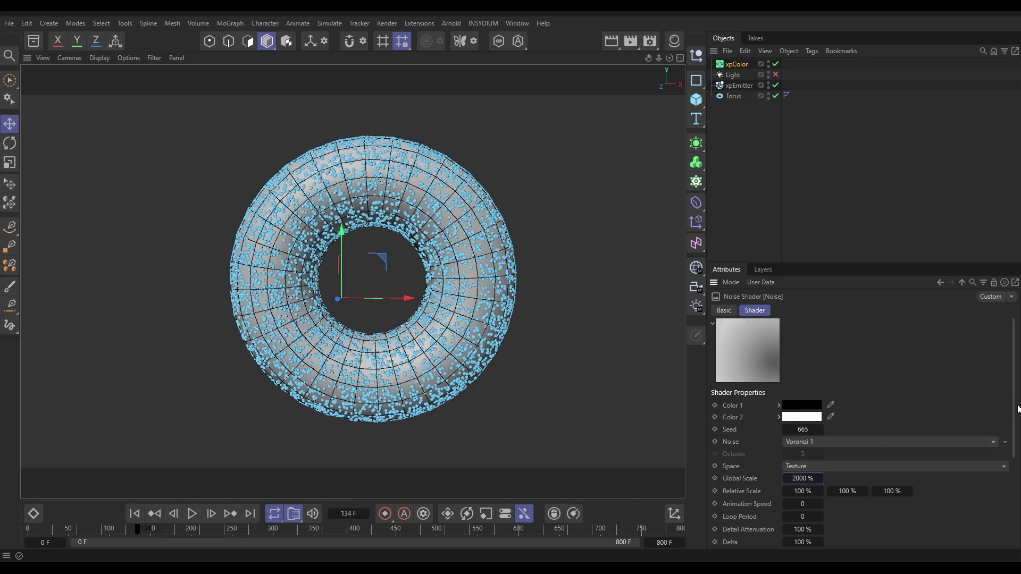
scroll(841, 468, down, 5)
drag(841, 470, 920, 472)
click(978, 485)
scroll(1013, 497, up, 5)
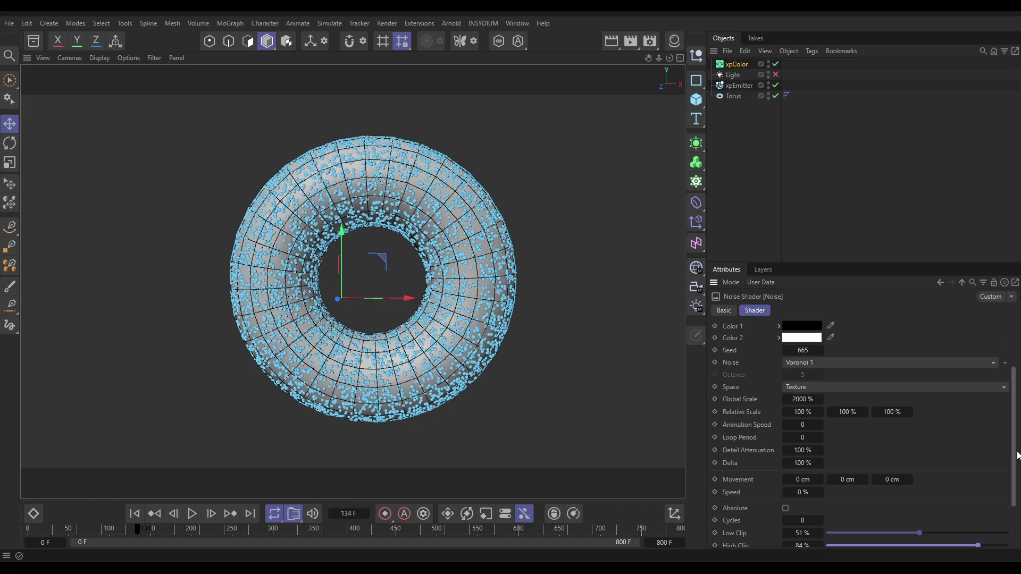
click(811, 498)
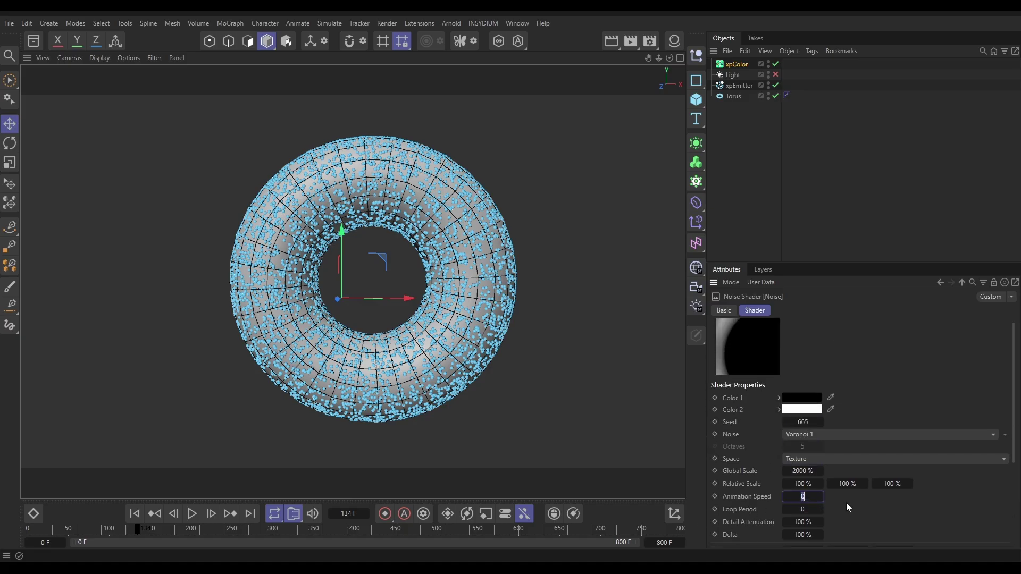
text(0.2)
key(Return)
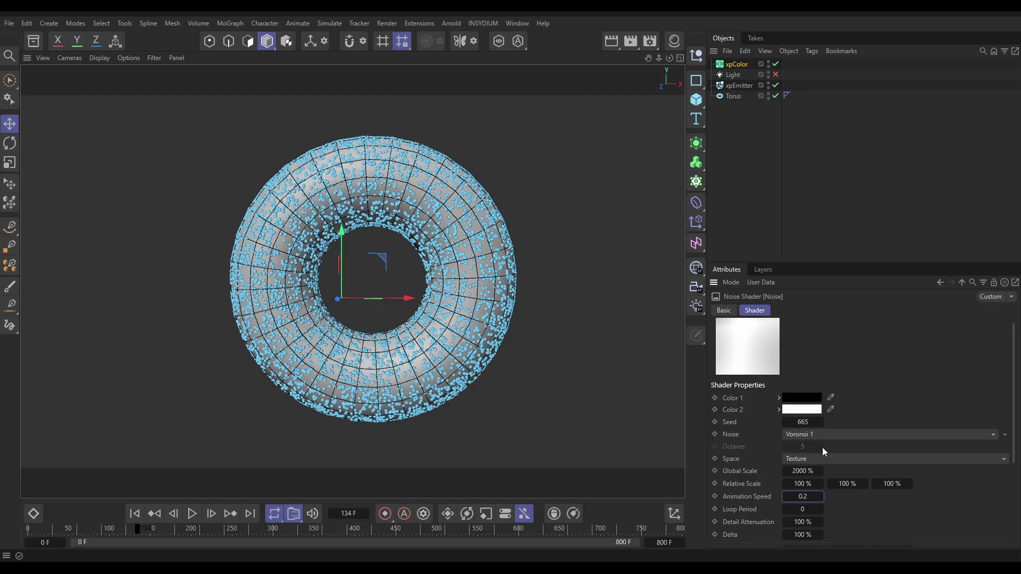
Magnify the noise shader preview and adjust how it is displayed.
right_click(735, 343)
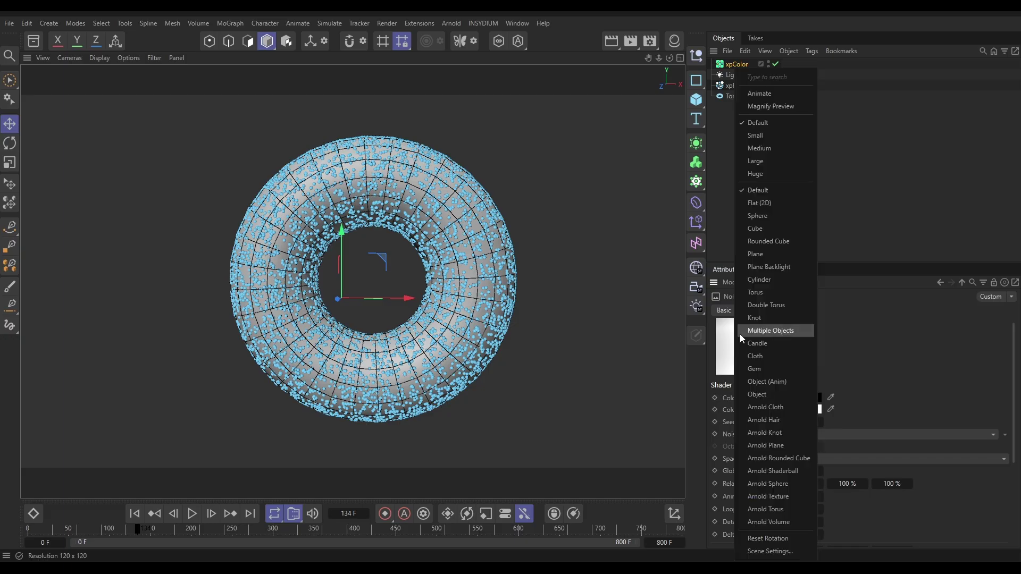
click(768, 106)
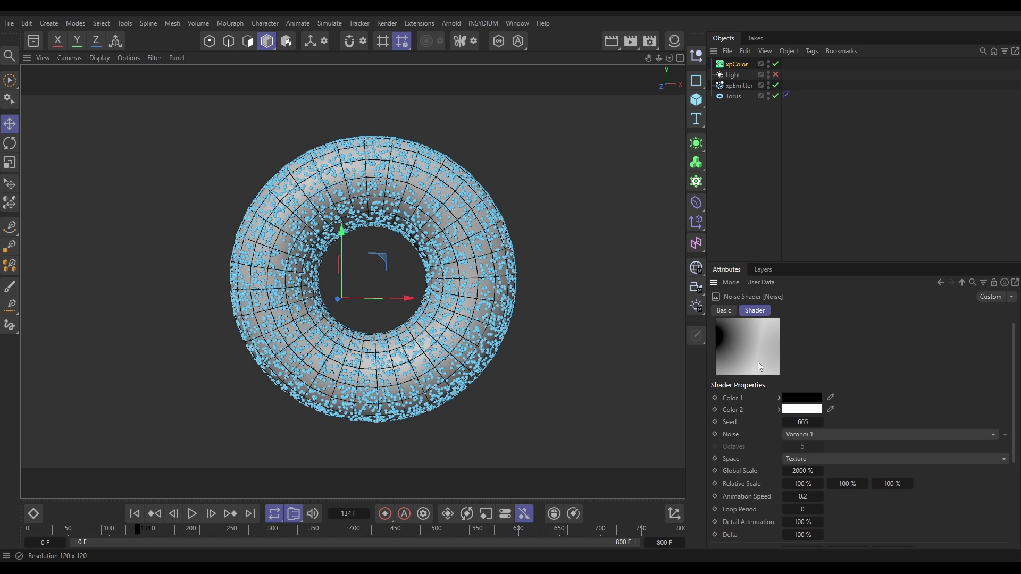
right_click(760, 343)
click(785, 107)
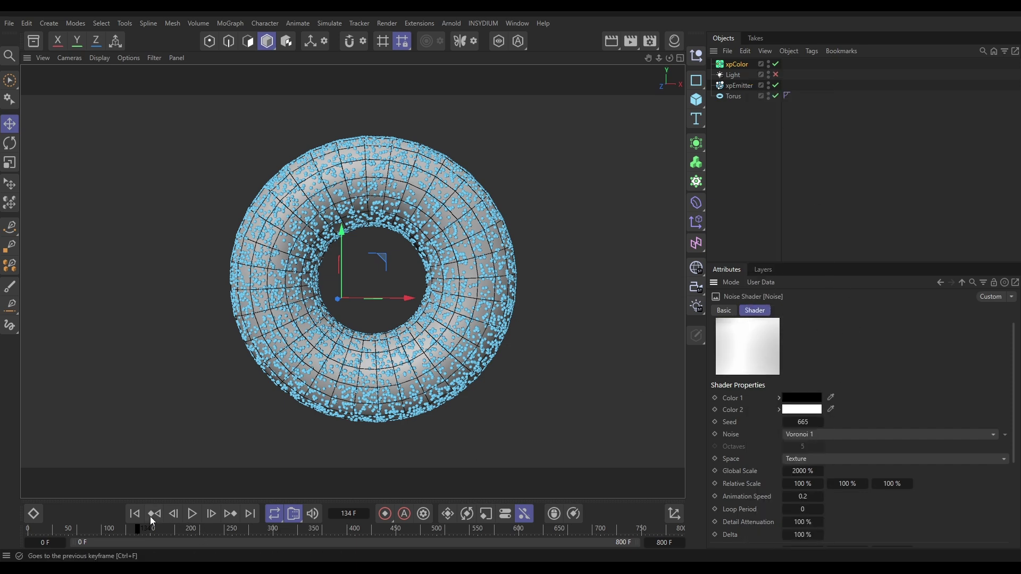
Replay the simulation from frame 0 with the torus hidden so only particles show.
click(135, 514)
click(193, 514)
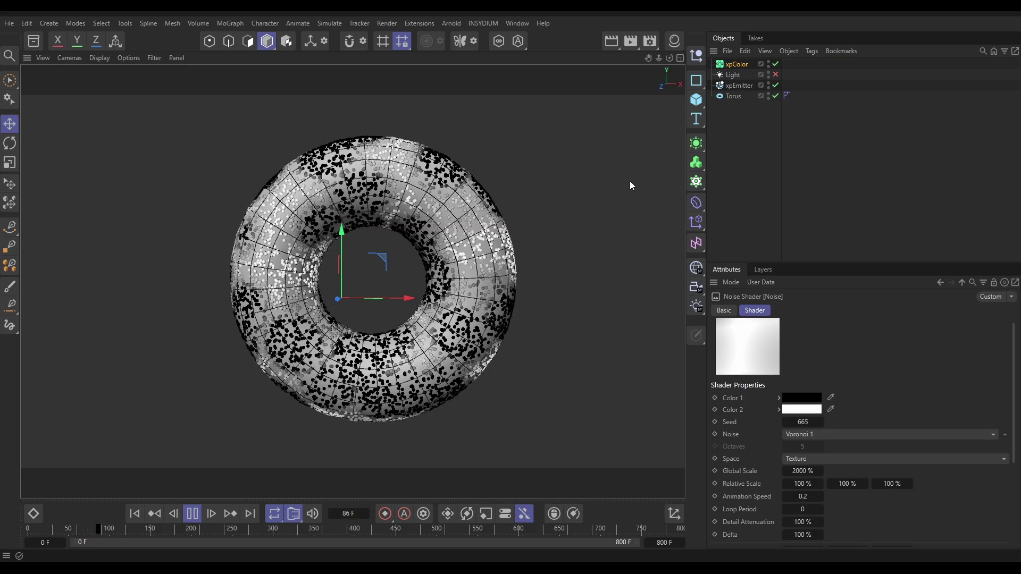
click(769, 94)
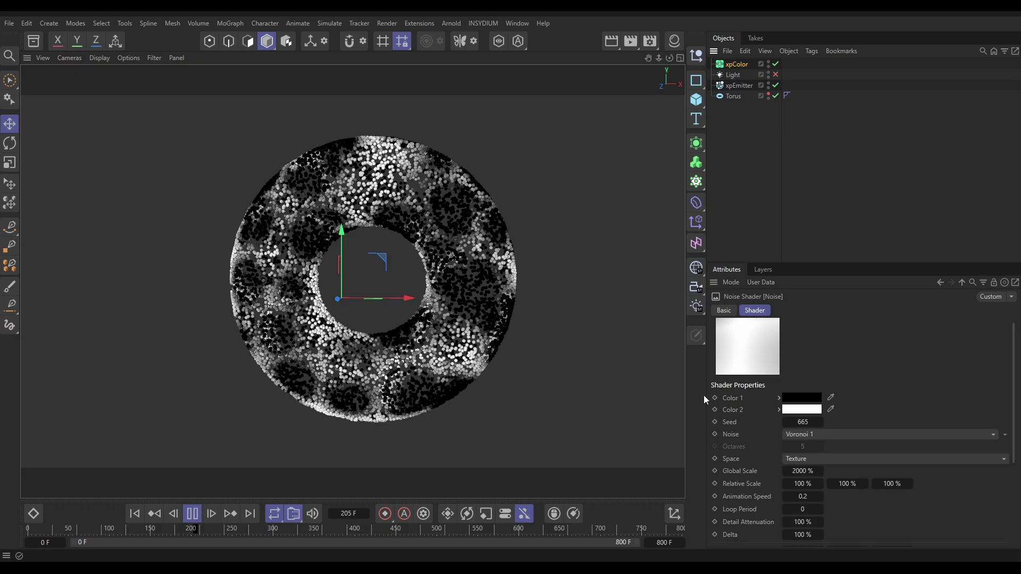
Change the noise Animation Speed to 0.7 and Low Clip to 62%, stopping playback at frame 650.
click(811, 499)
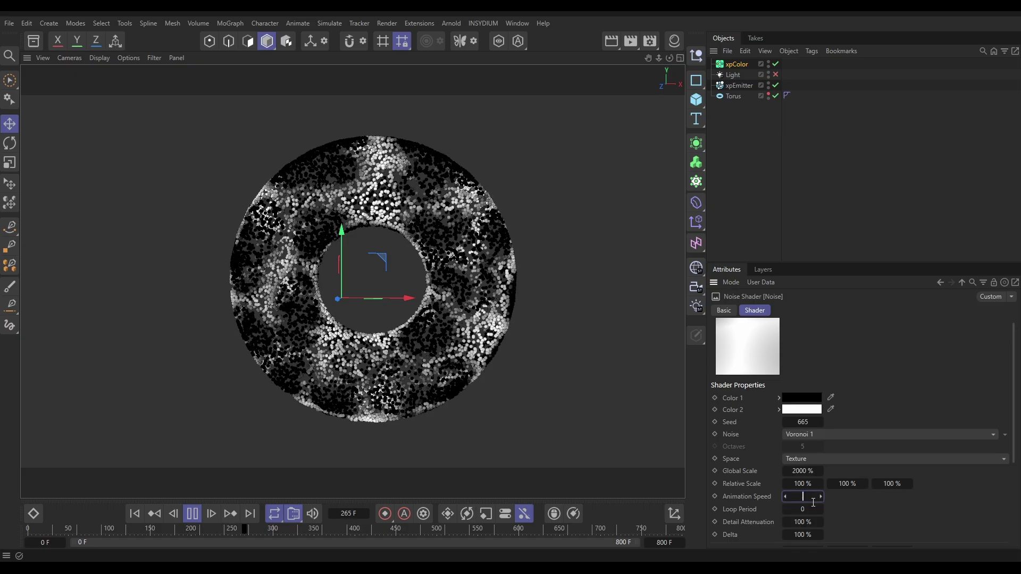
text(0.7)
key(Return)
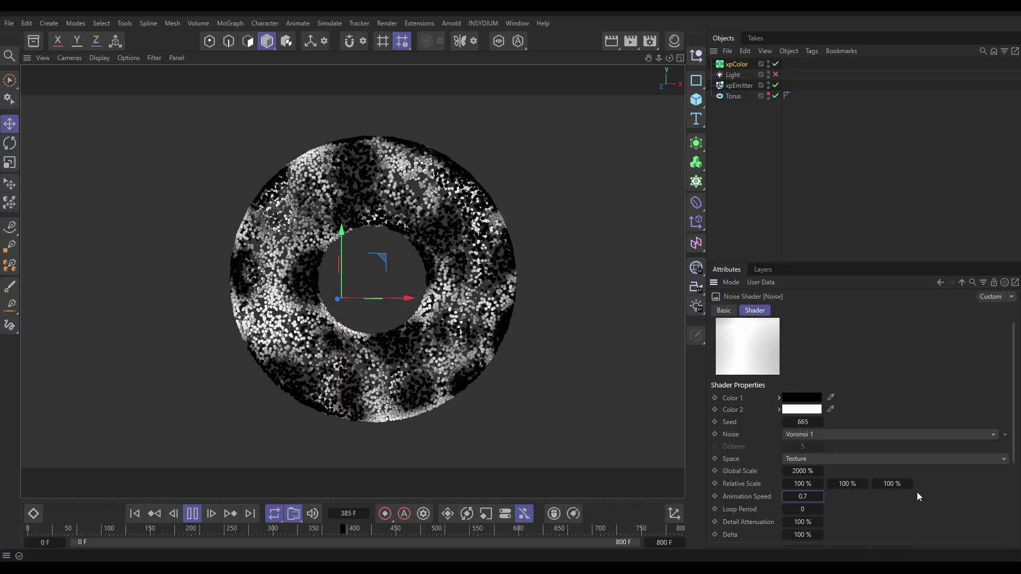
scroll(988, 489, down, 3)
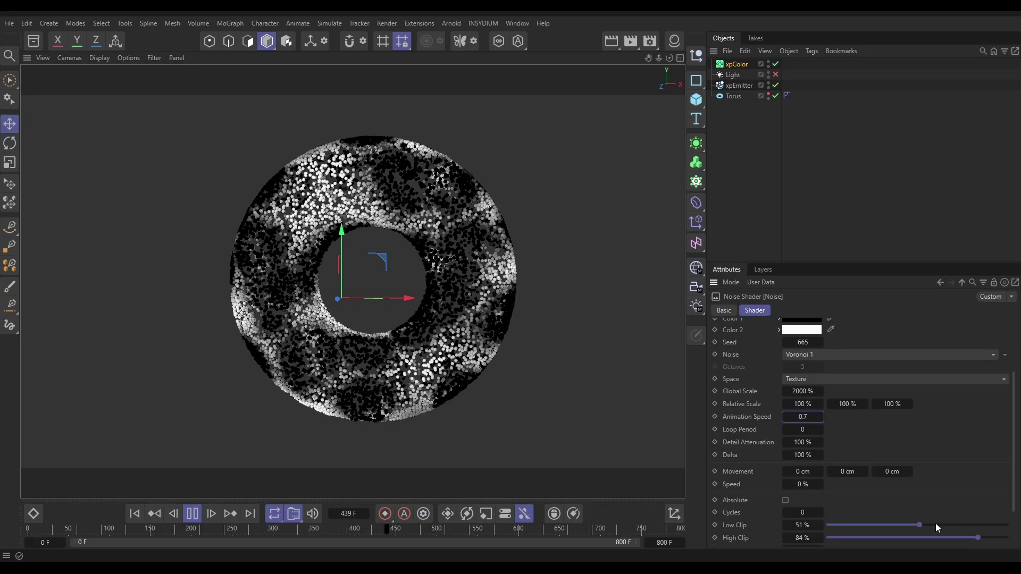
drag(935, 524, 939, 525)
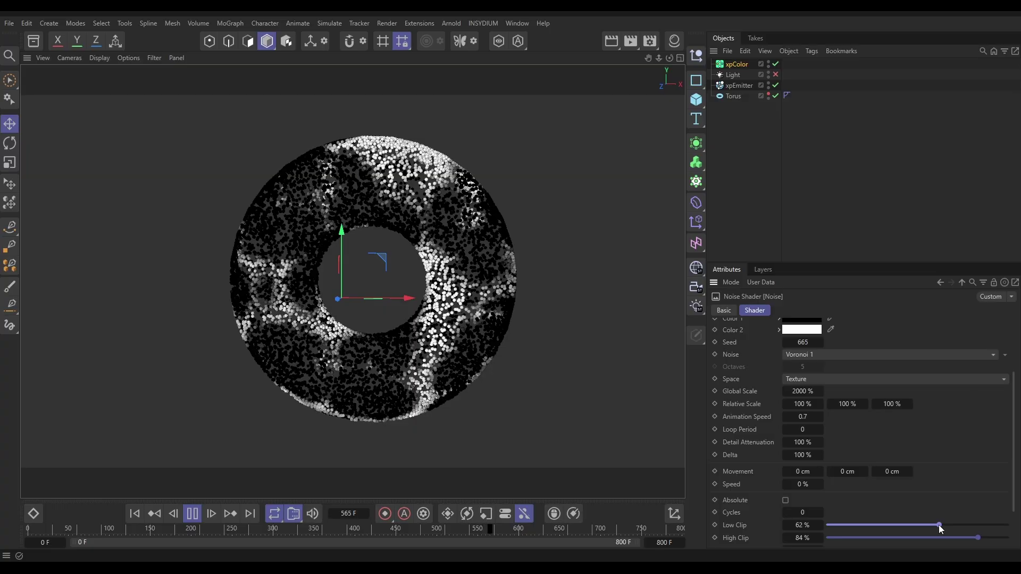
click(193, 514)
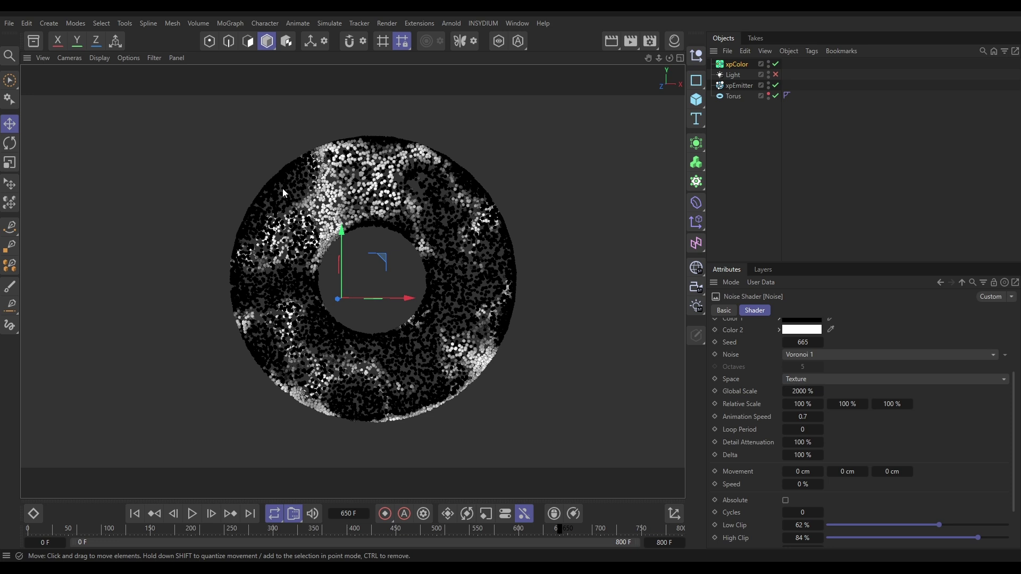
Add an nxQuestion object from INSYDIUM > X-Particles > NeXus and give it a new question.
click(484, 25)
mouse_move(500, 59)
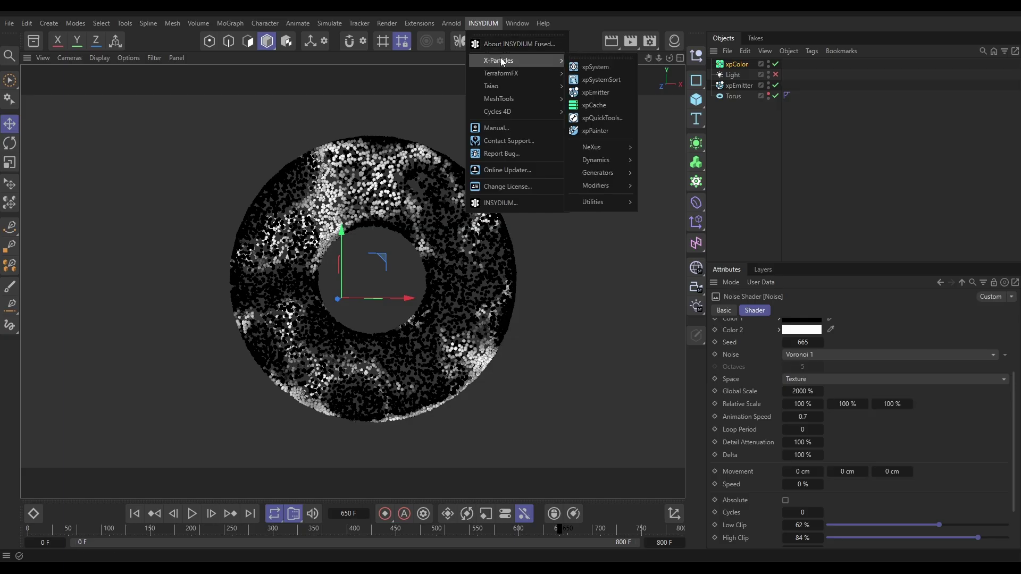
mouse_move(611, 145)
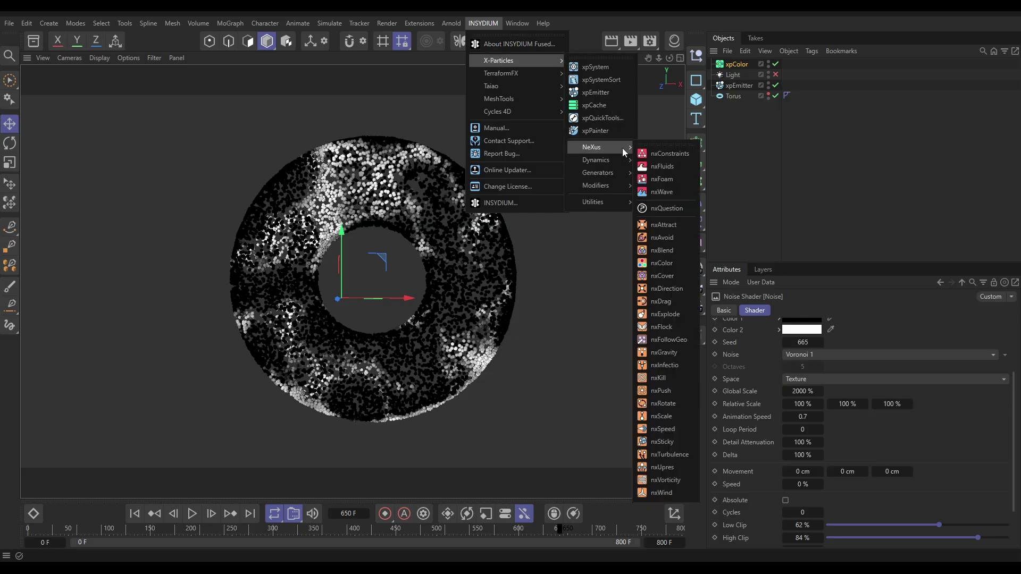
click(665, 210)
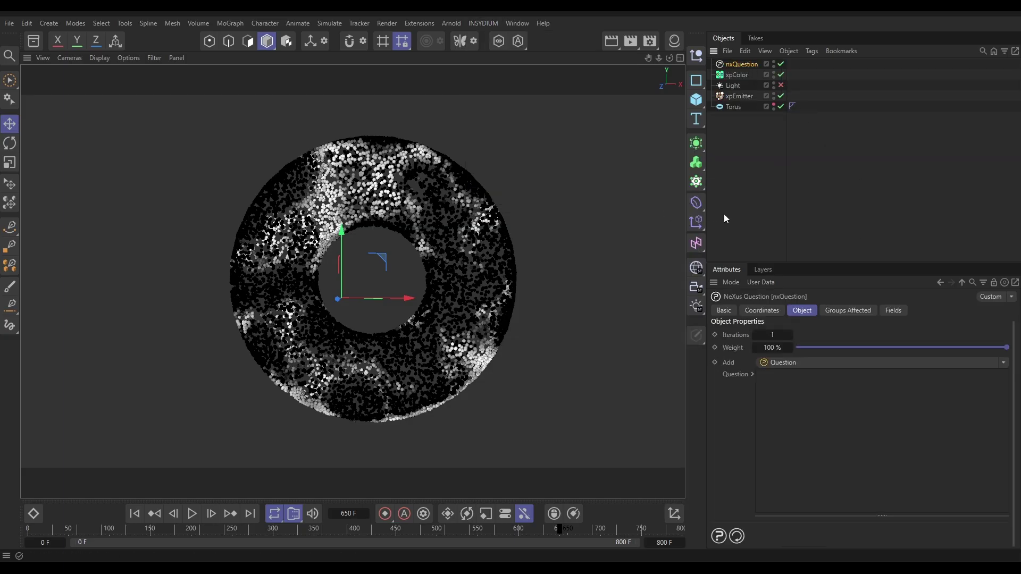
click(818, 364)
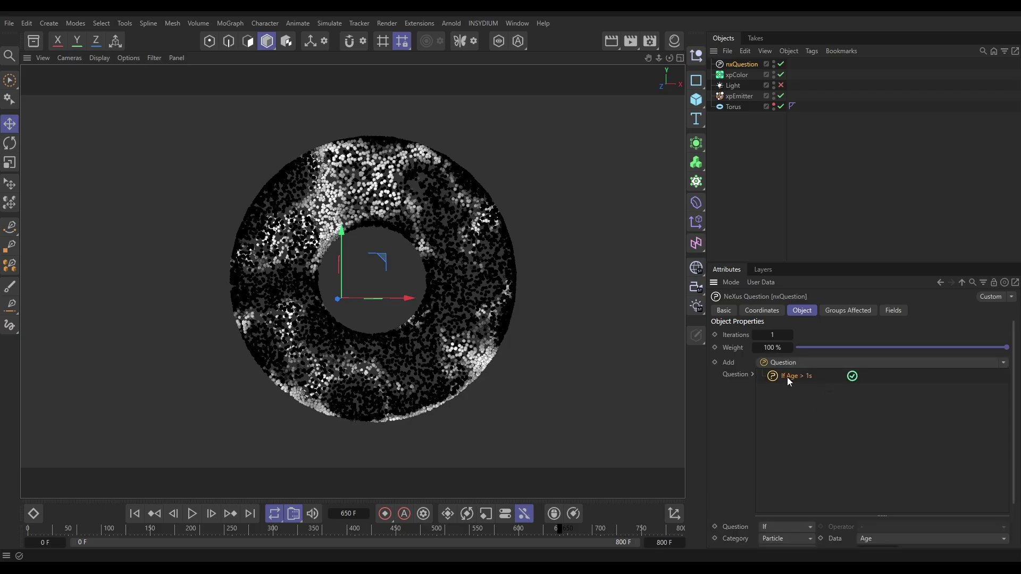
drag(1014, 421, 1015, 463)
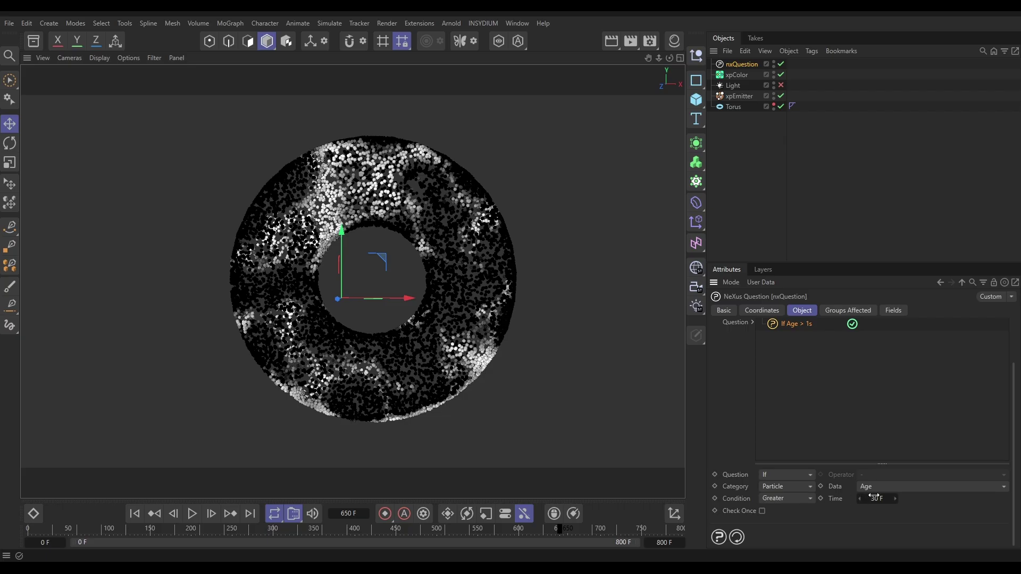
Set the question to test particle Color Brightness less than 0.1.
click(1001, 488)
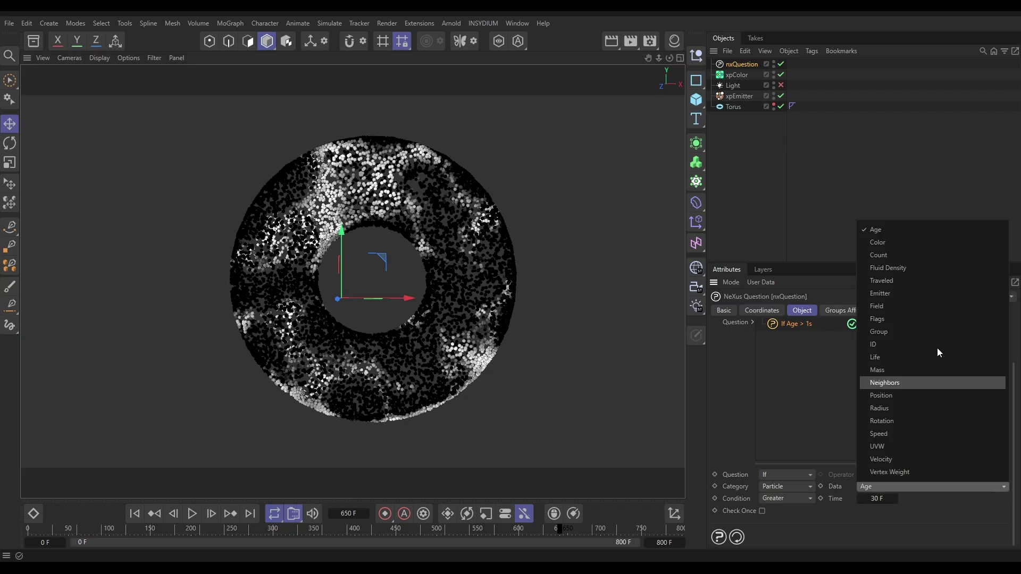
click(900, 243)
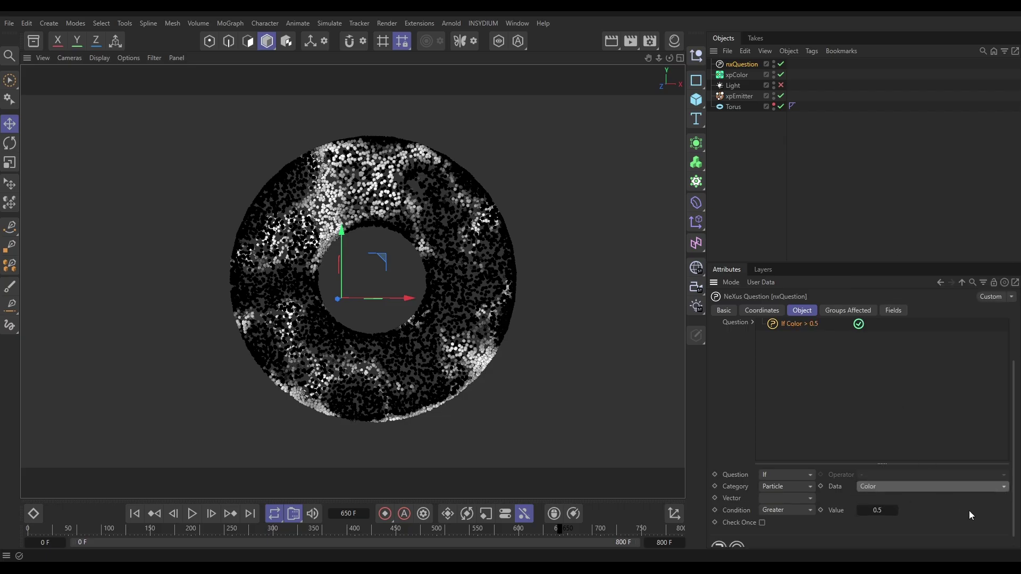
click(786, 499)
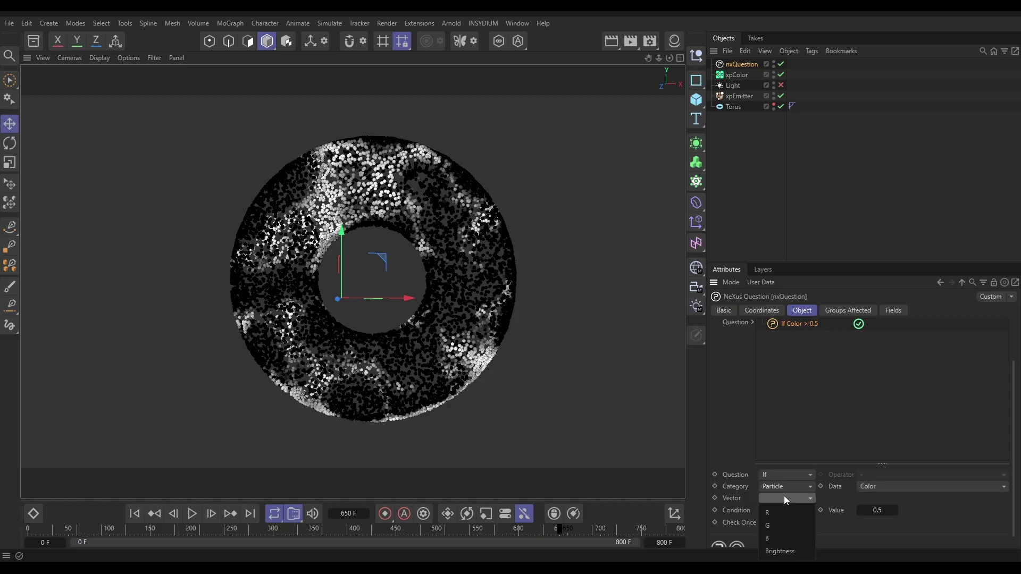
click(777, 551)
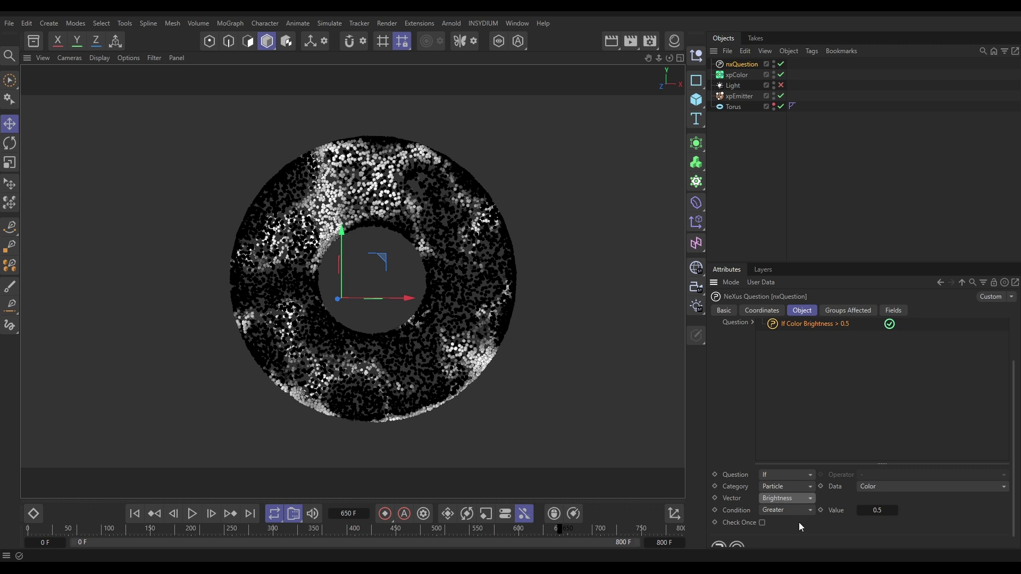
click(786, 510)
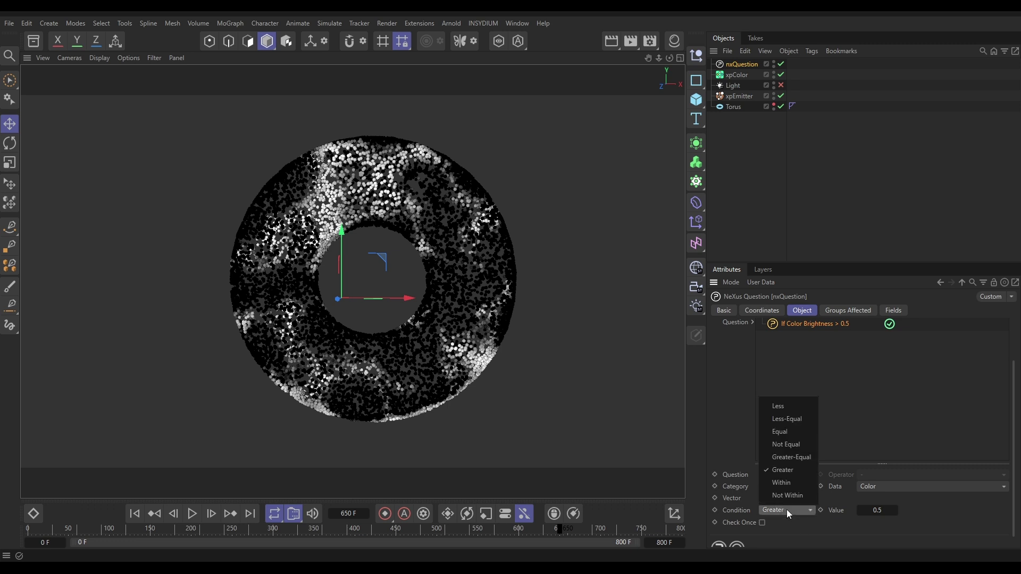
click(783, 410)
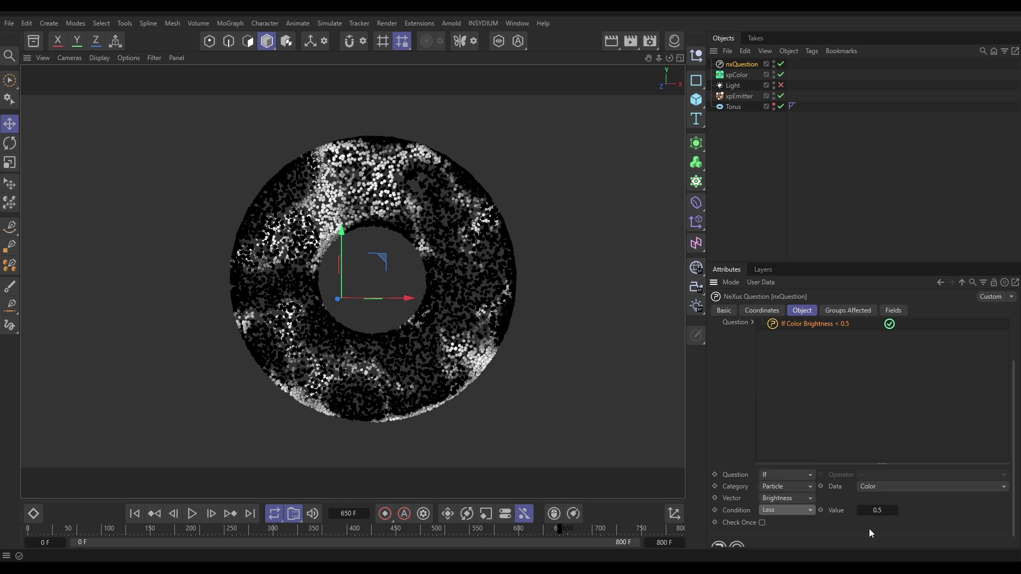
click(876, 511)
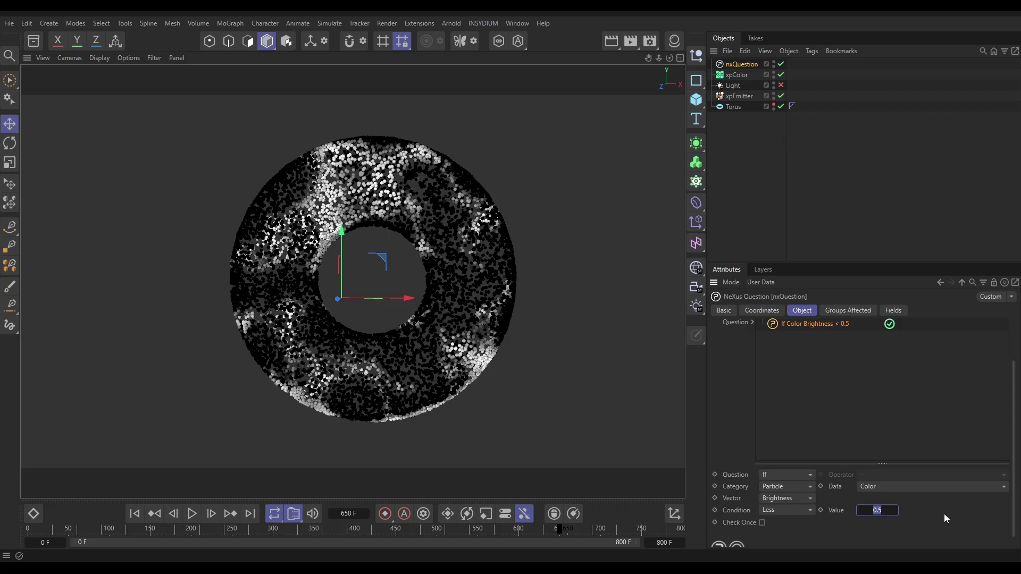
text(0.1)
key(Return)
drag(1013, 494, 1016, 502)
scroll(1014, 503, up, 2)
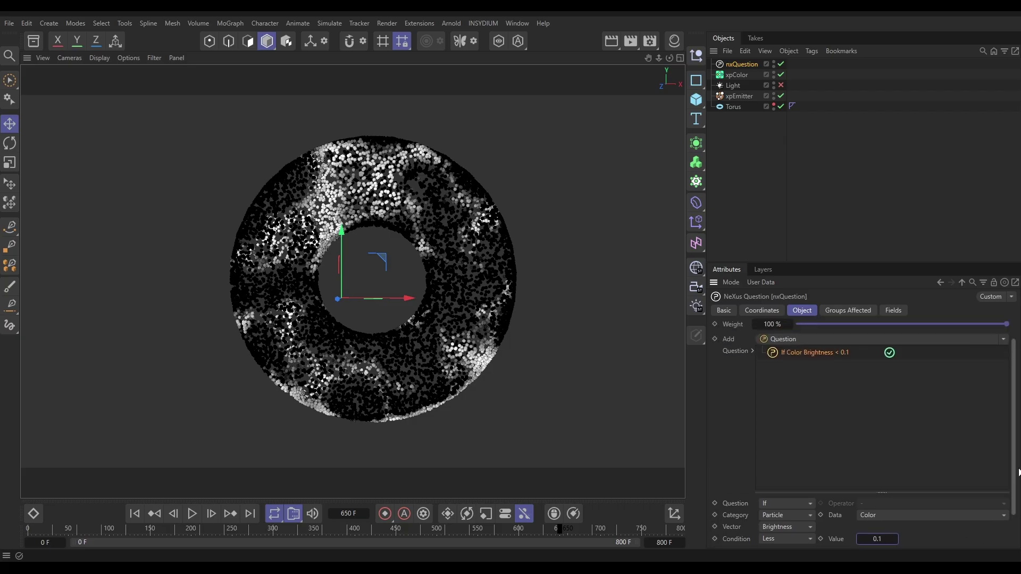
Add an action under the question that sets Radius to 0 cm with a 4% weight.
click(1011, 343)
click(980, 370)
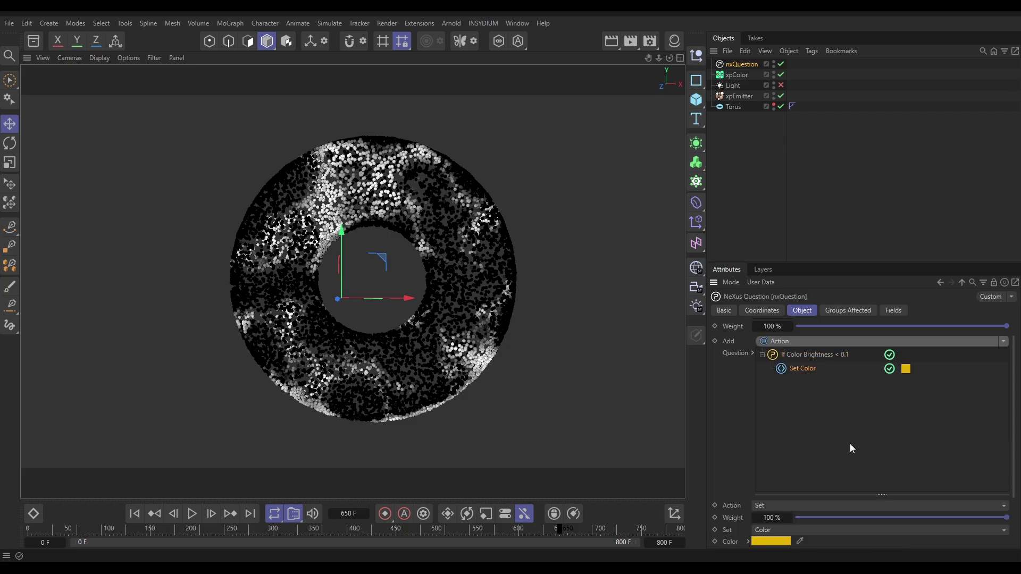
scroll(849, 448, down, 3)
click(767, 468)
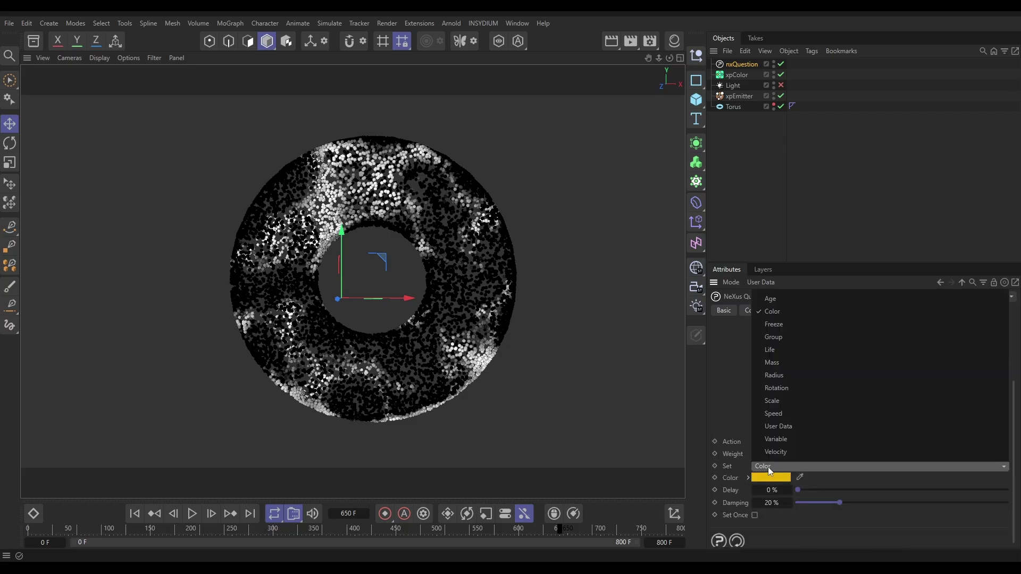
click(777, 375)
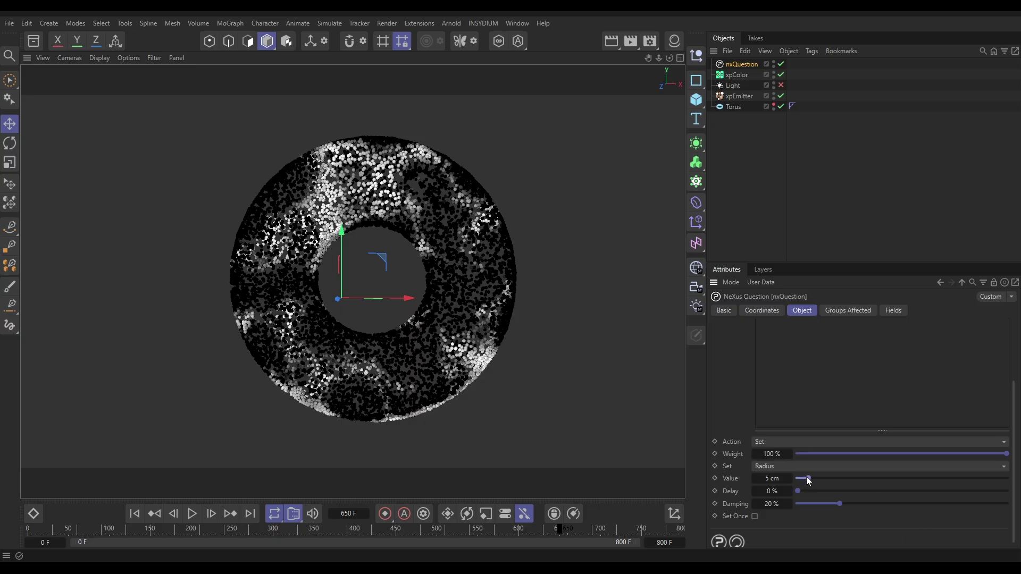
drag(807, 478, 797, 479)
click(979, 453)
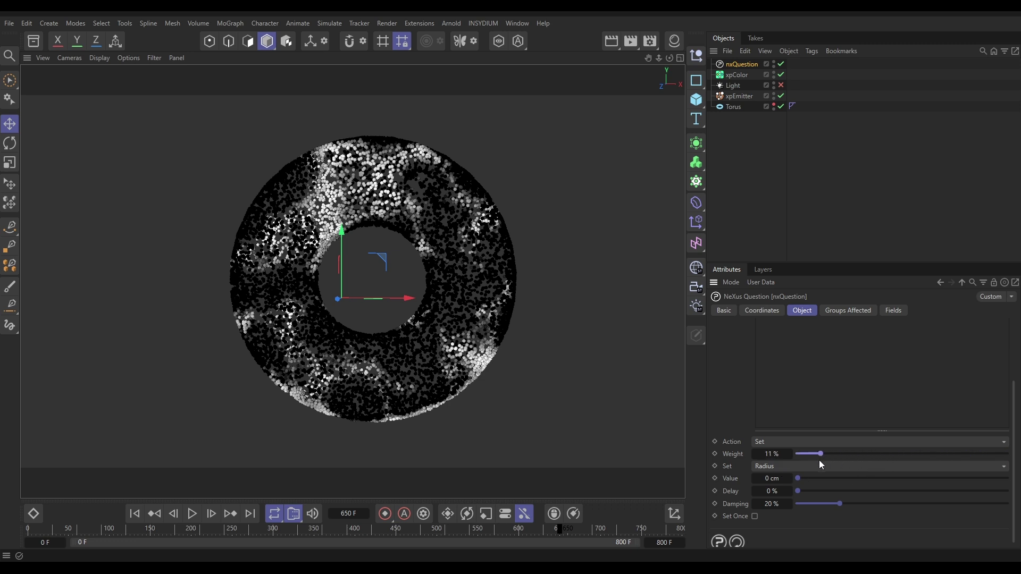
drag(819, 460, 810, 463)
drag(1012, 492, 1013, 428)
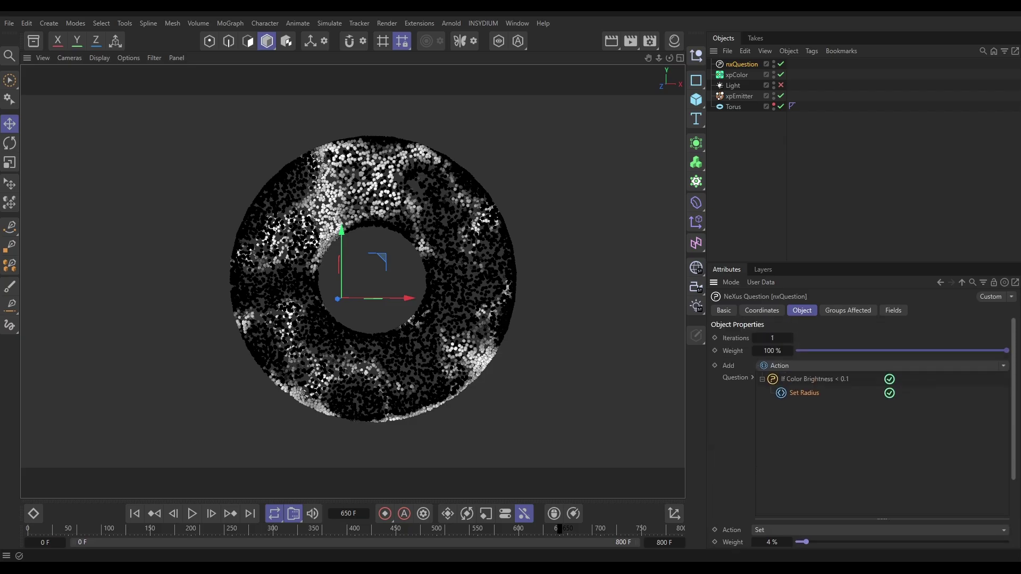
Duplicate the brightness < 0.1 question together with its Set Radius action.
click(816, 402)
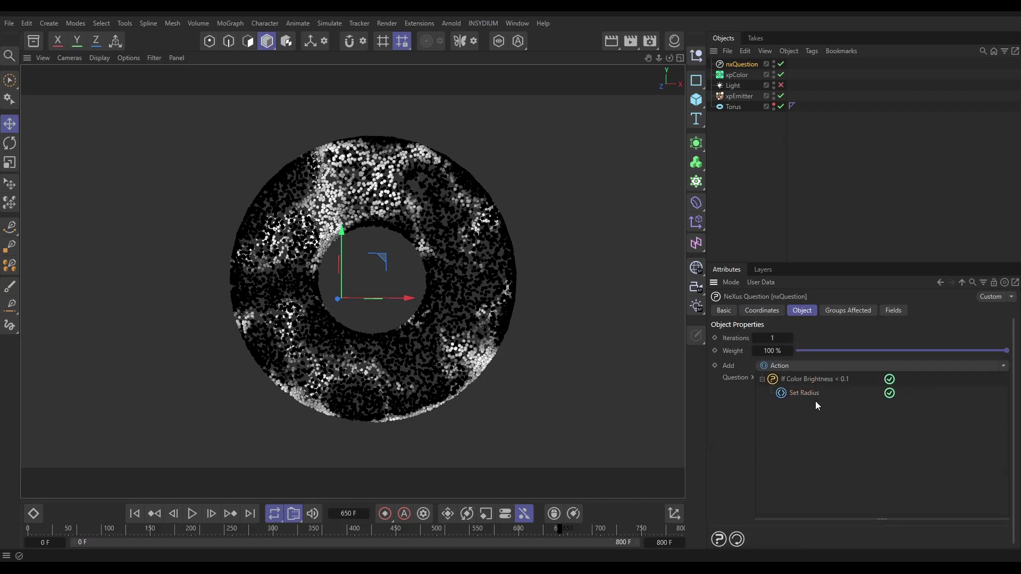
click(795, 380)
drag(793, 380, 796, 415)
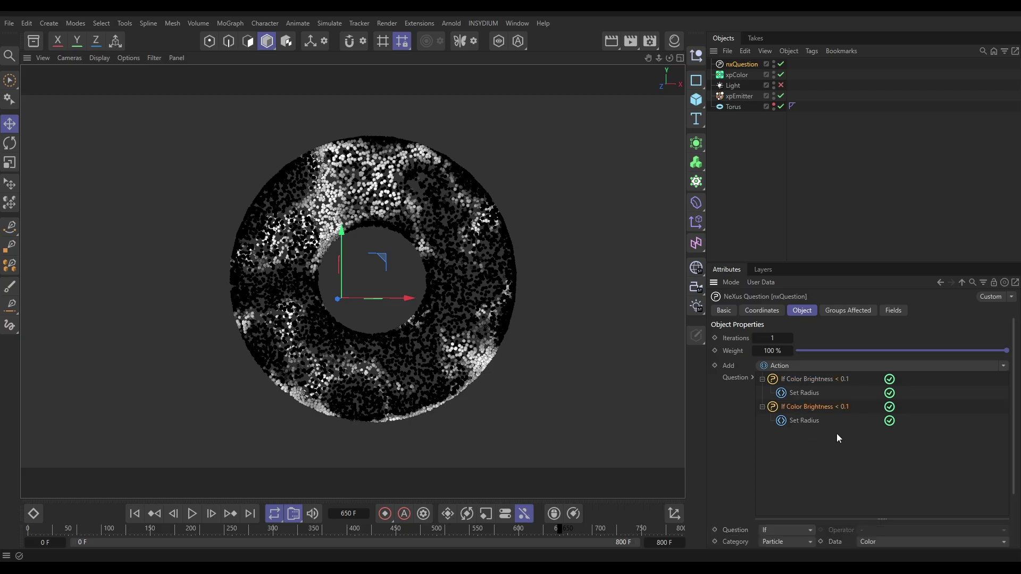
Make the copy test brightness greater than 0.7 and set its Set Radius target to 7 cm.
scroll(857, 448, down, 3)
click(793, 502)
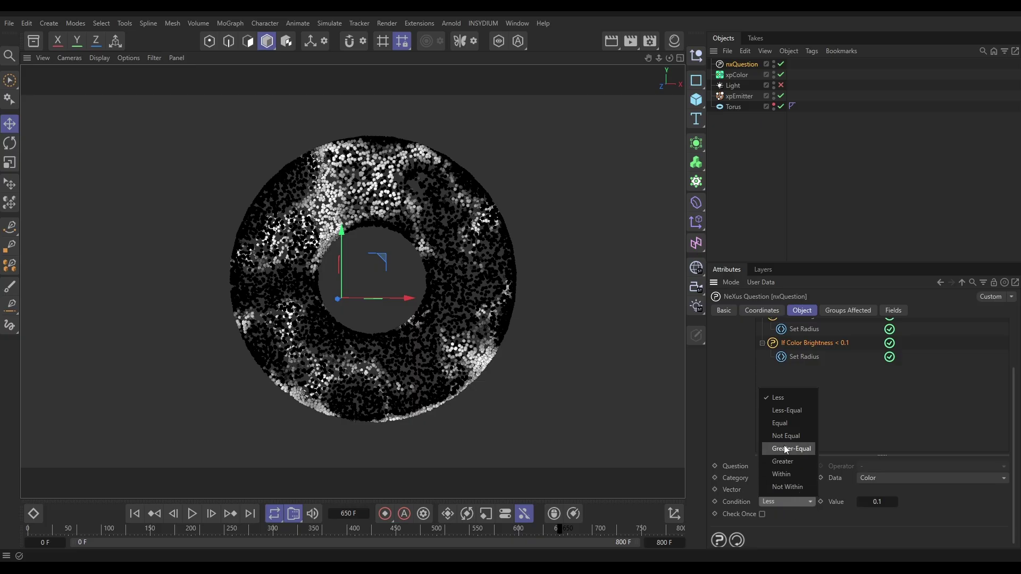
click(786, 463)
click(876, 502)
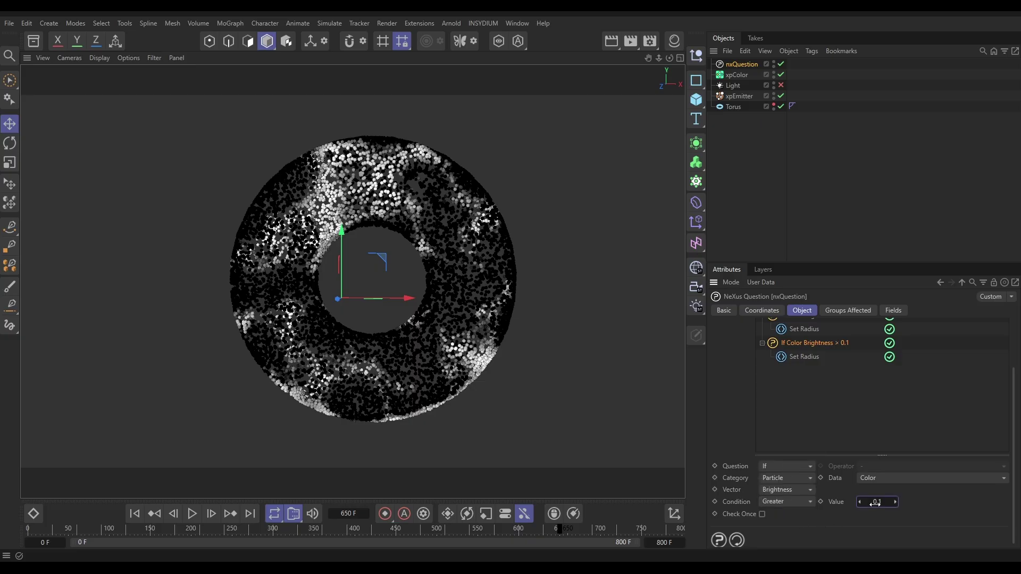
text(0.7)
key(Return)
click(800, 356)
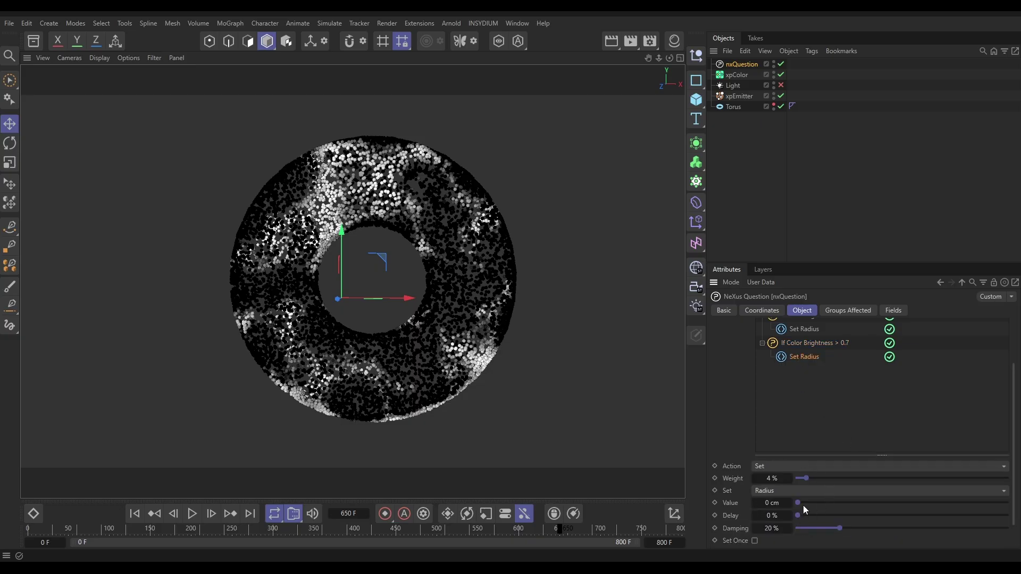
drag(804, 505, 812, 504)
Rewind and replay the simulation to watch bright particles swell and dark ones shrink.
click(732, 191)
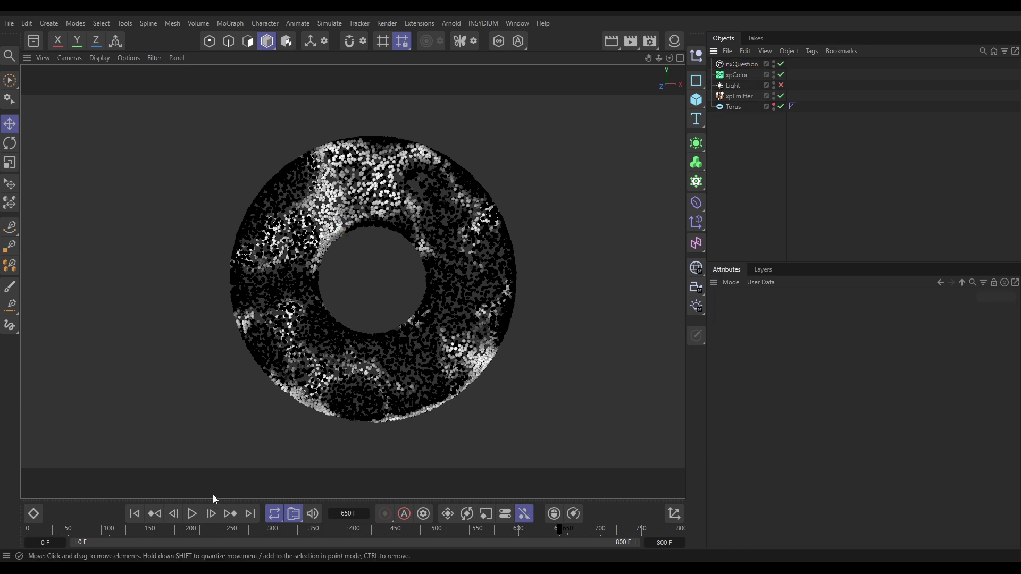
click(134, 513)
click(192, 514)
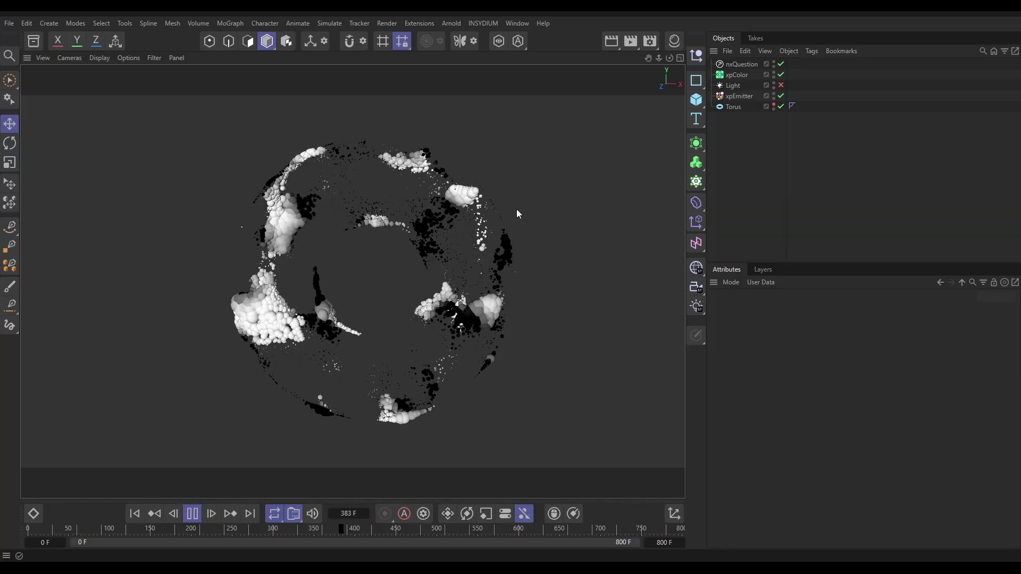
Raise the shrinking Set Radius action's weight to 11%.
click(744, 64)
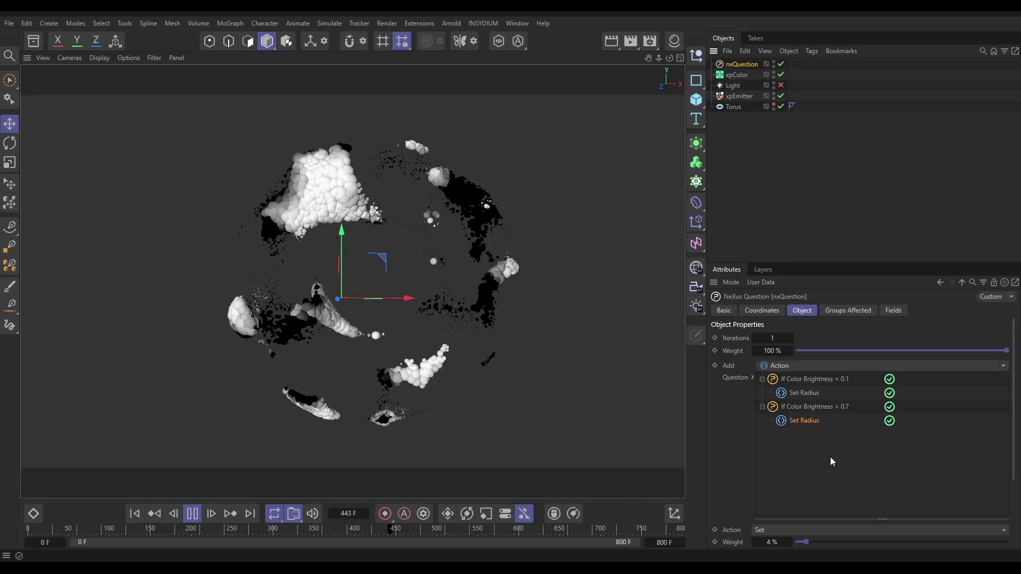
click(802, 393)
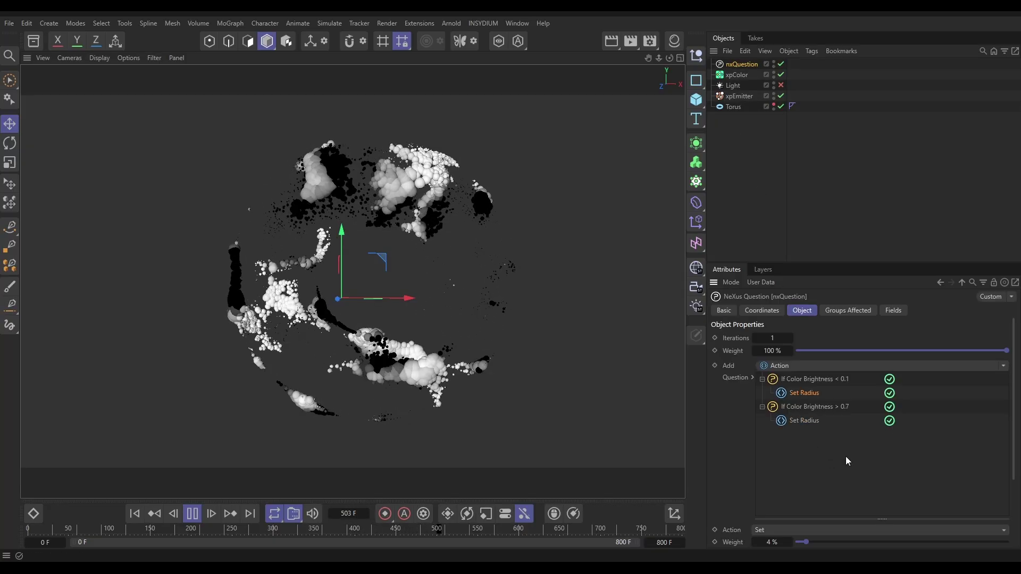
scroll(846, 459, down, 2)
drag(806, 478, 821, 478)
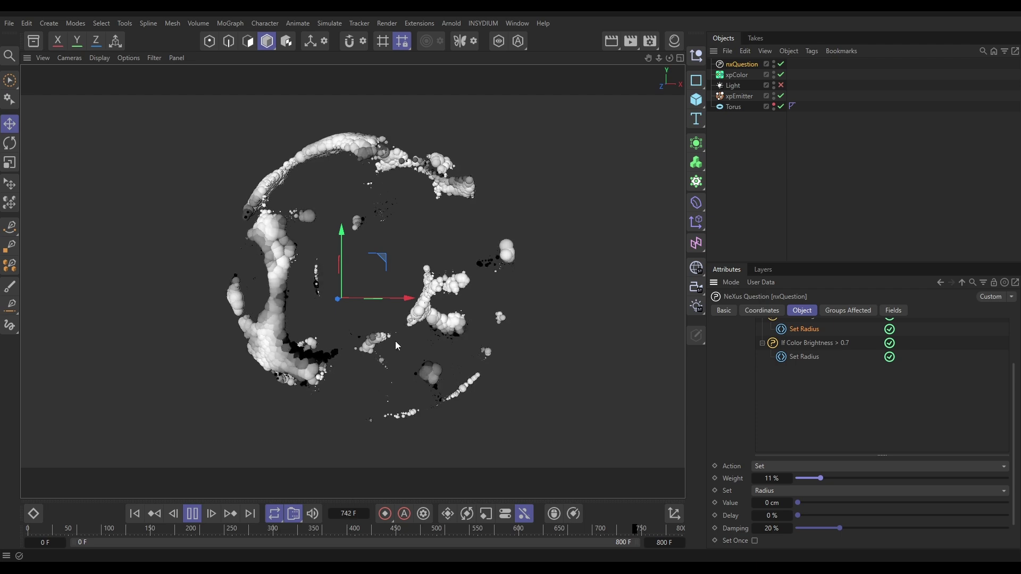
click(758, 176)
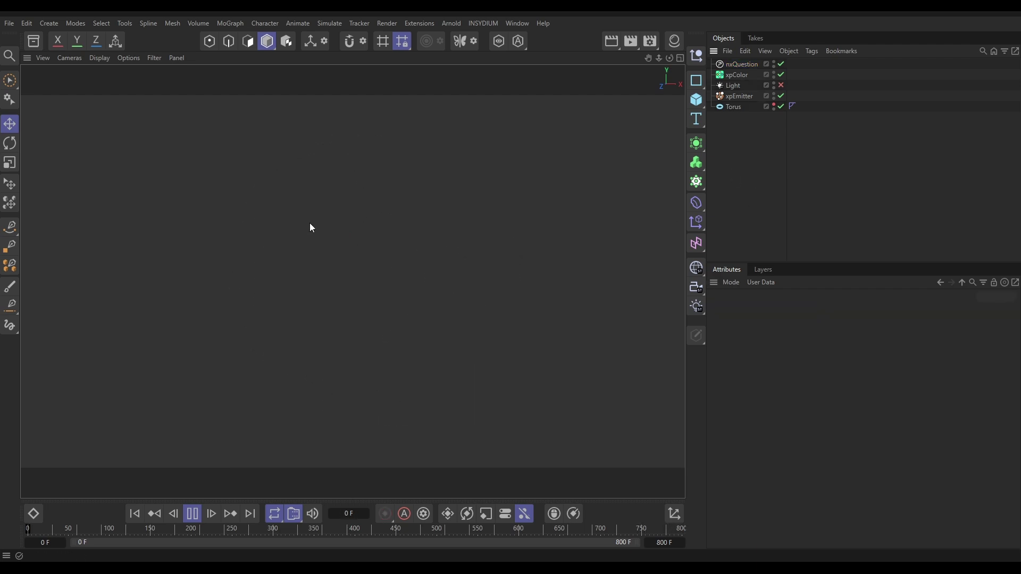
Pause at the start and set the xpEmitter's particle Radius to 0 cm.
click(192, 514)
click(135, 514)
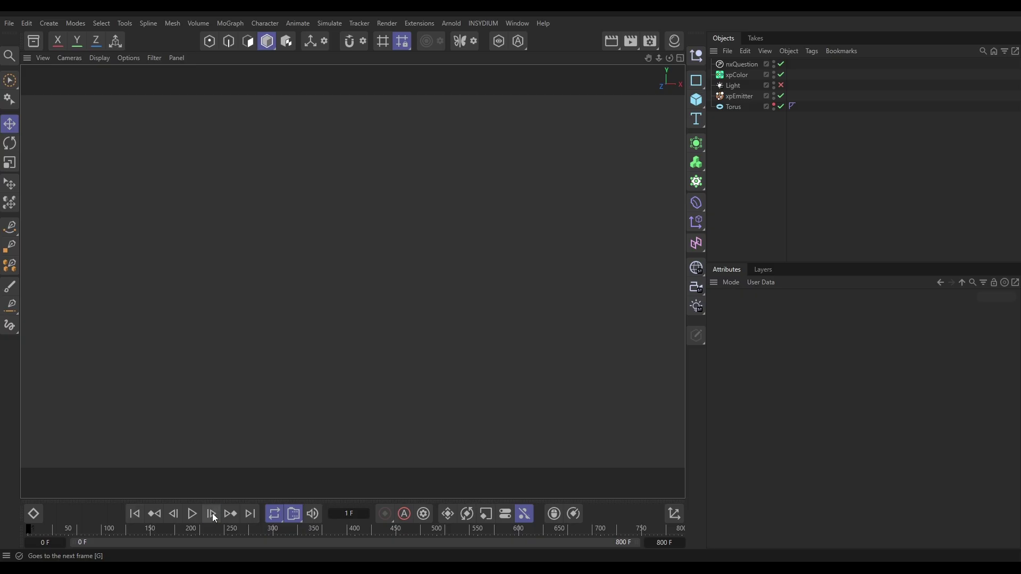
click(211, 514)
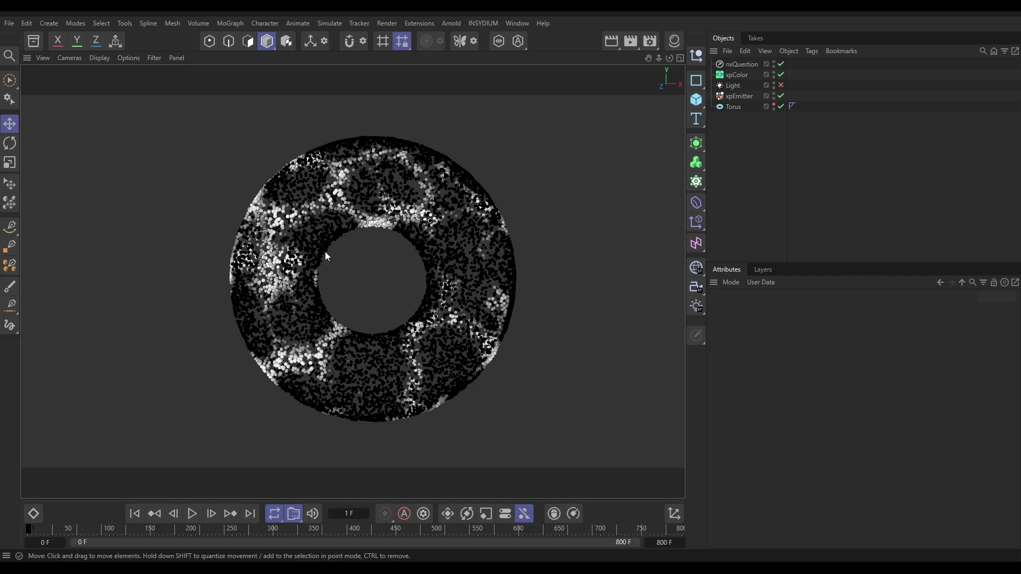
click(739, 95)
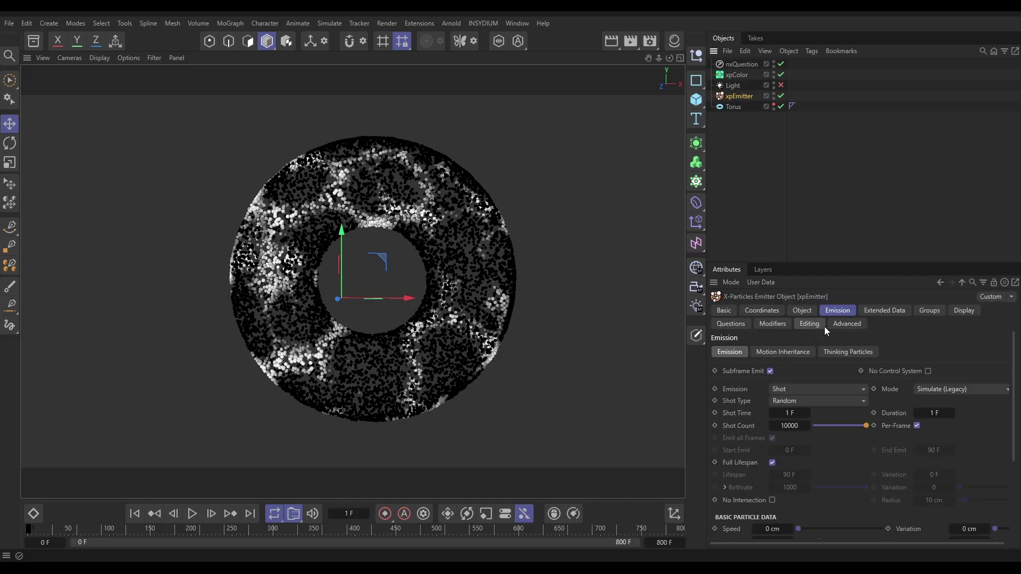
scroll(893, 473, down, 3)
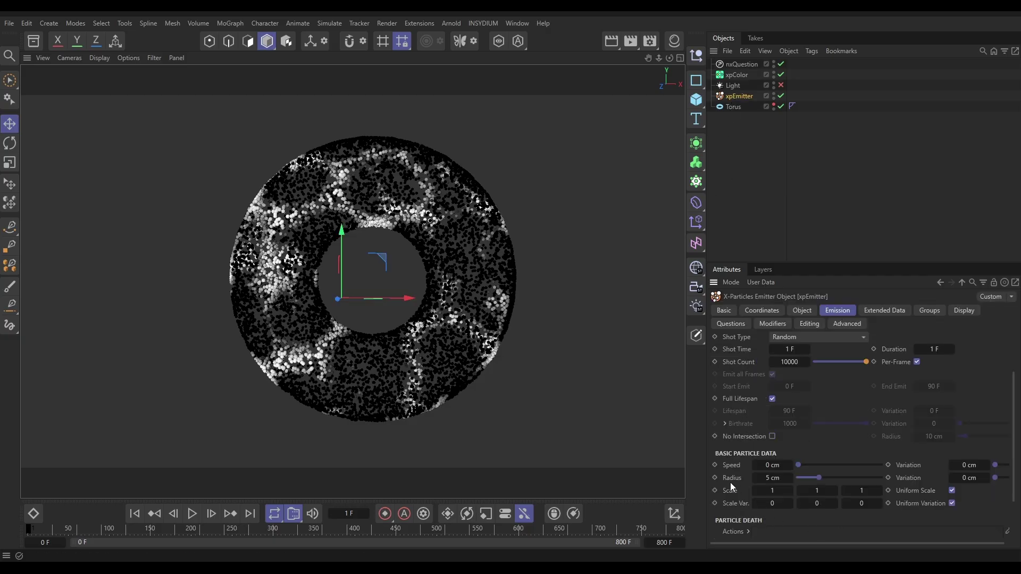
drag(818, 482, 797, 478)
Replay the simulation from frame 0 so the particles gather into scattered clumps.
click(135, 513)
click(193, 514)
click(579, 278)
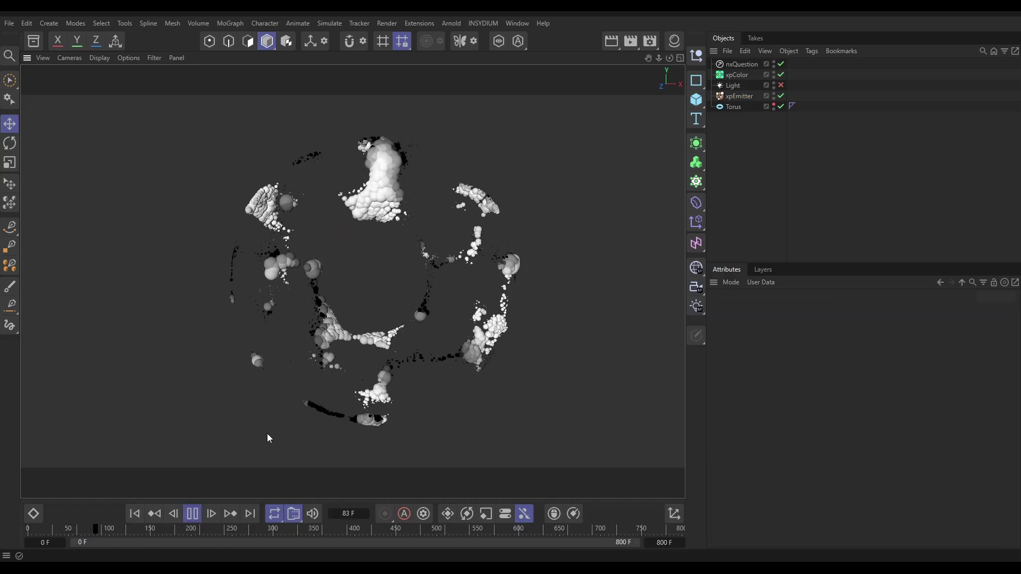
Pause at frame 193, zoom into a particle cluster and orbit around the clumps.
click(192, 514)
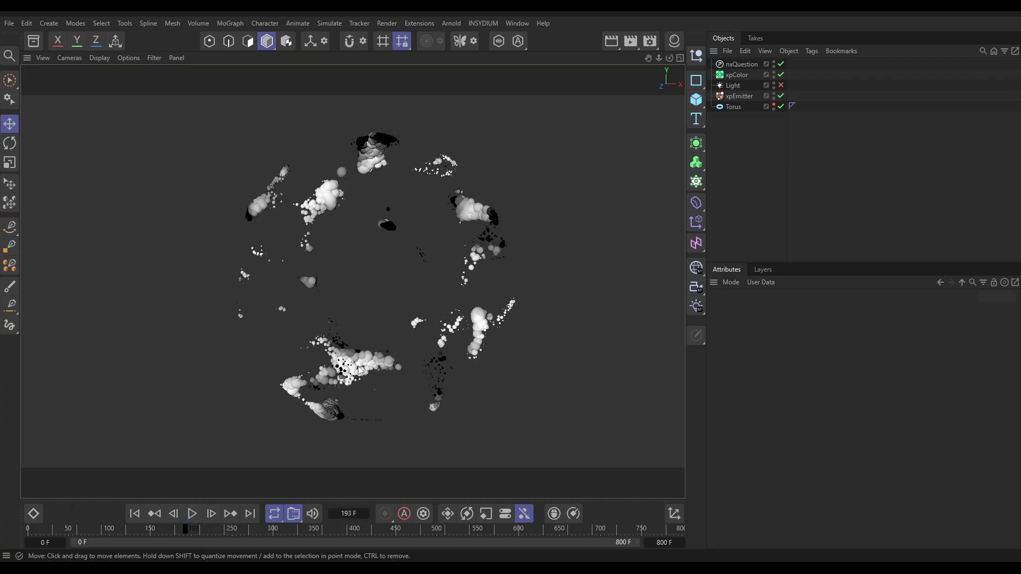
scroll(362, 370, up, 8)
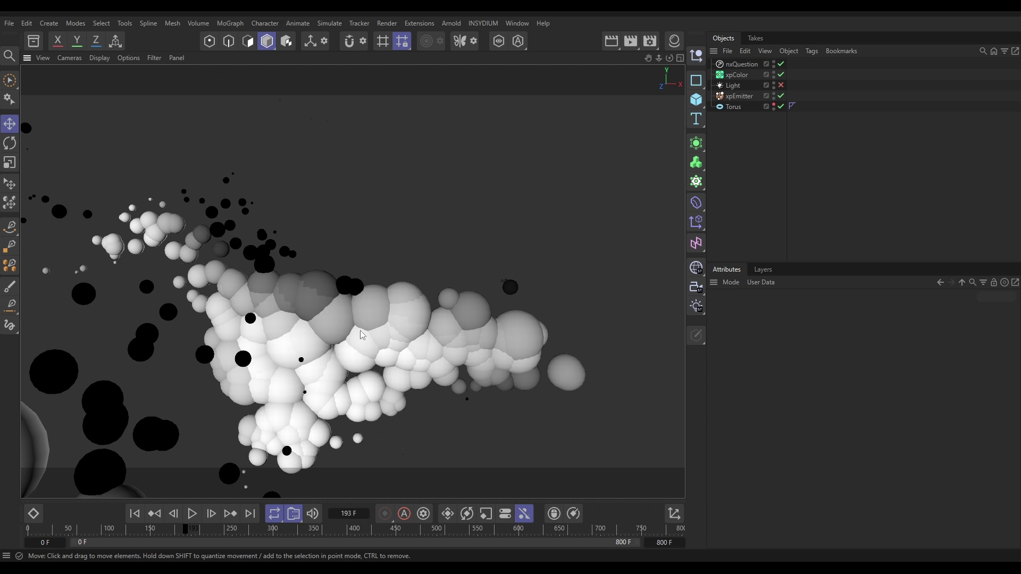
alt+drag(430, 332, 354, 362)
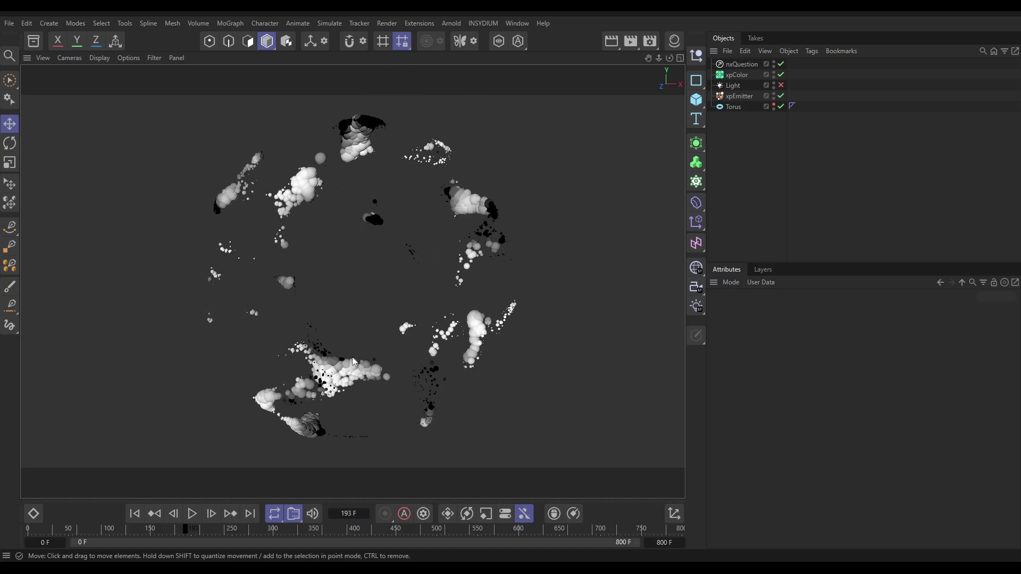
Add an nxPush modifier from the X-Particles NeXus menu.
click(482, 23)
mouse_move(505, 61)
mouse_move(605, 149)
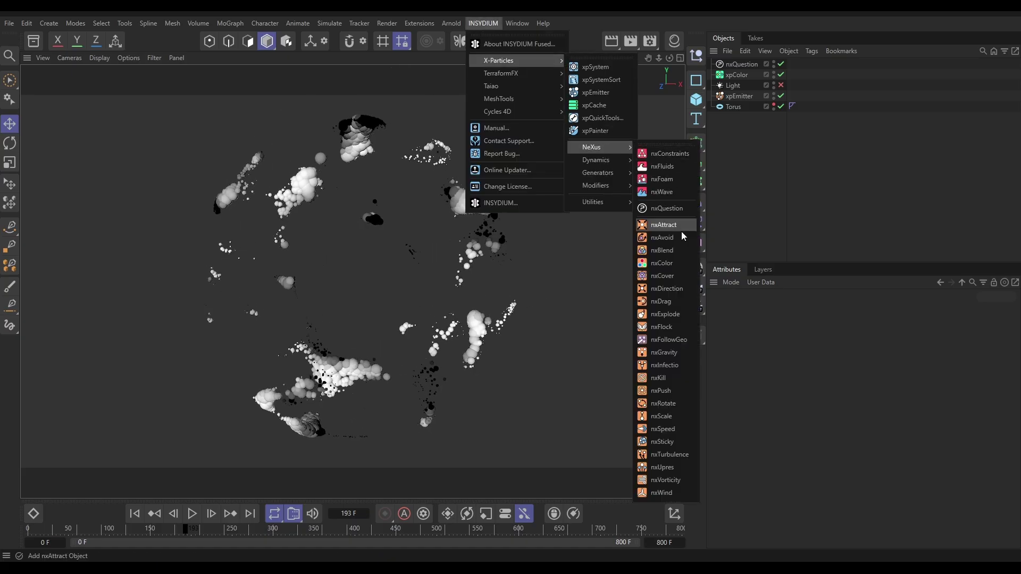
click(678, 395)
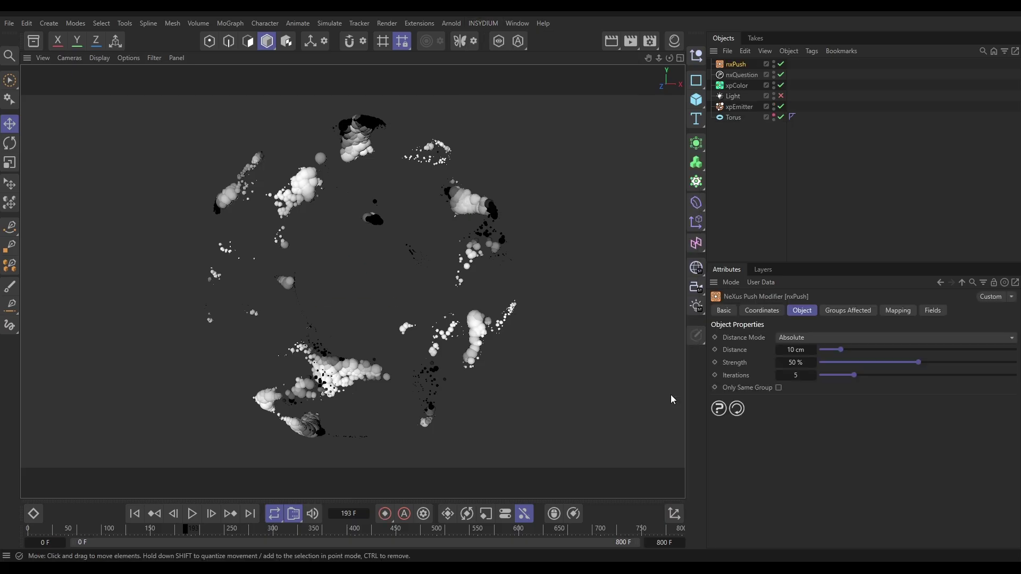
Set nxPush to Particle Radius distance, 100% strength and 10 iterations, then replay from the start.
click(792, 338)
click(802, 358)
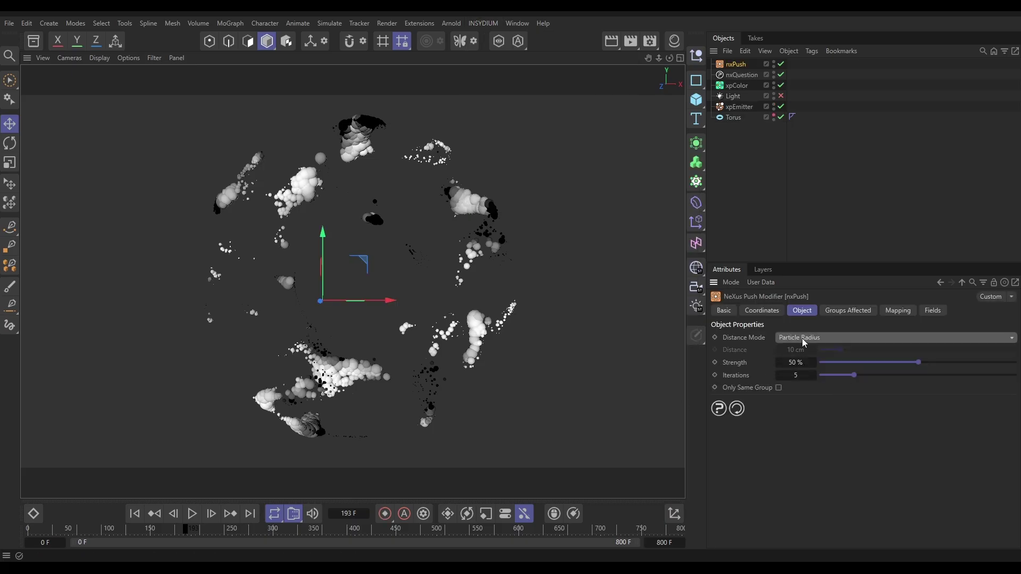
drag(915, 362, 1015, 363)
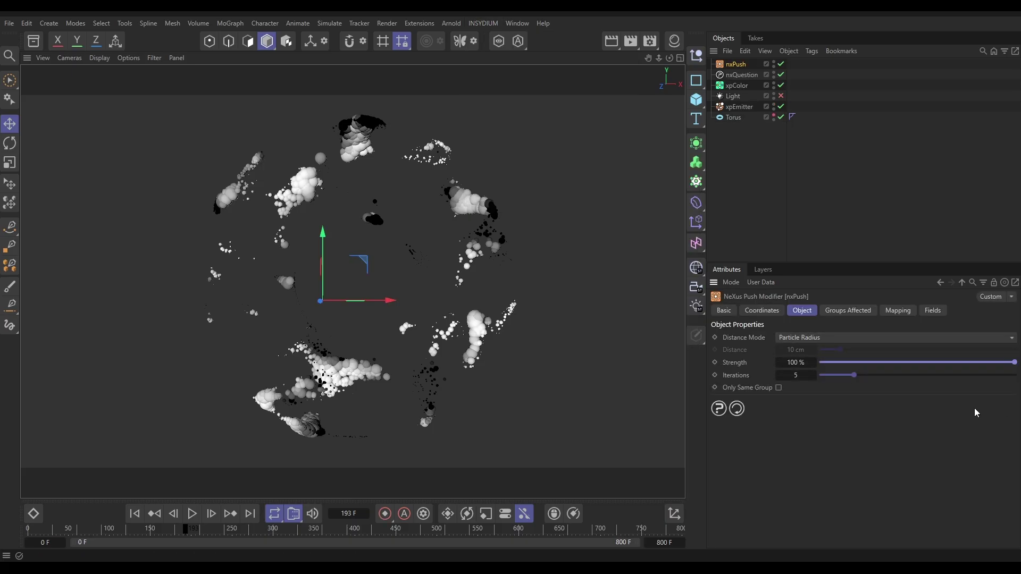
click(799, 374)
text(10)
key(Return)
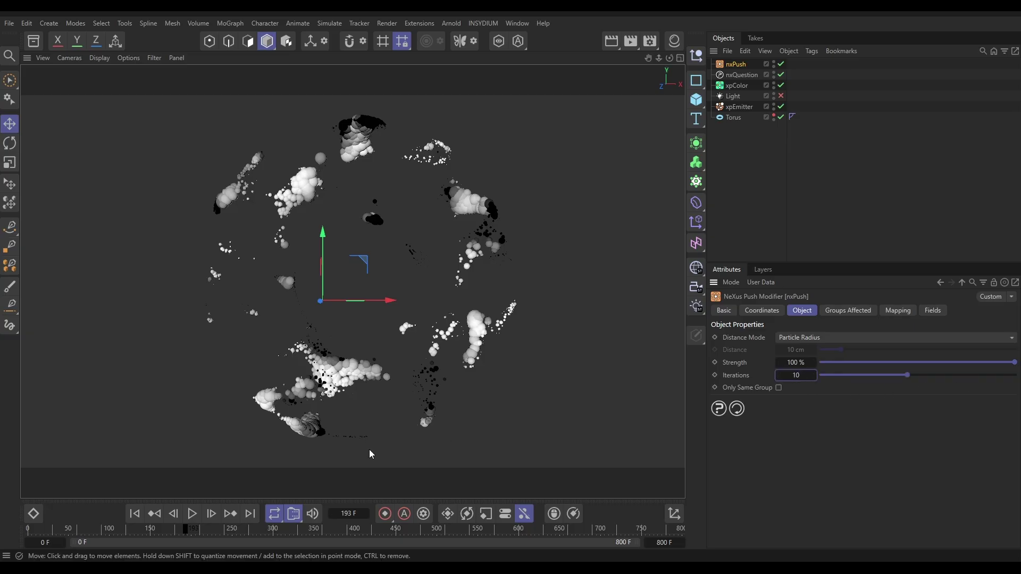
click(137, 516)
click(192, 515)
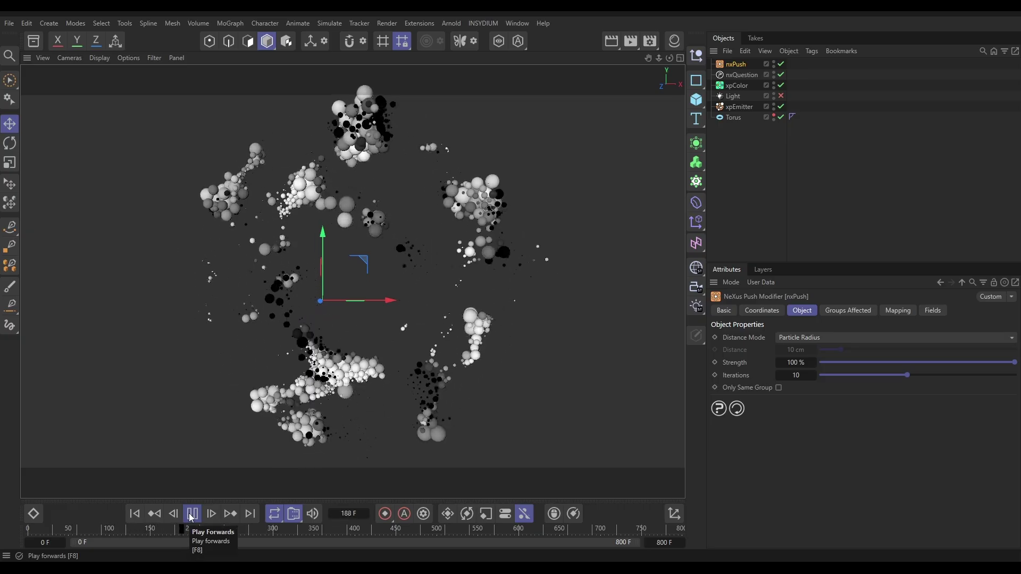
Unhide the Torus, replay the simulation while orbiting, and pause at frame 271.
click(192, 514)
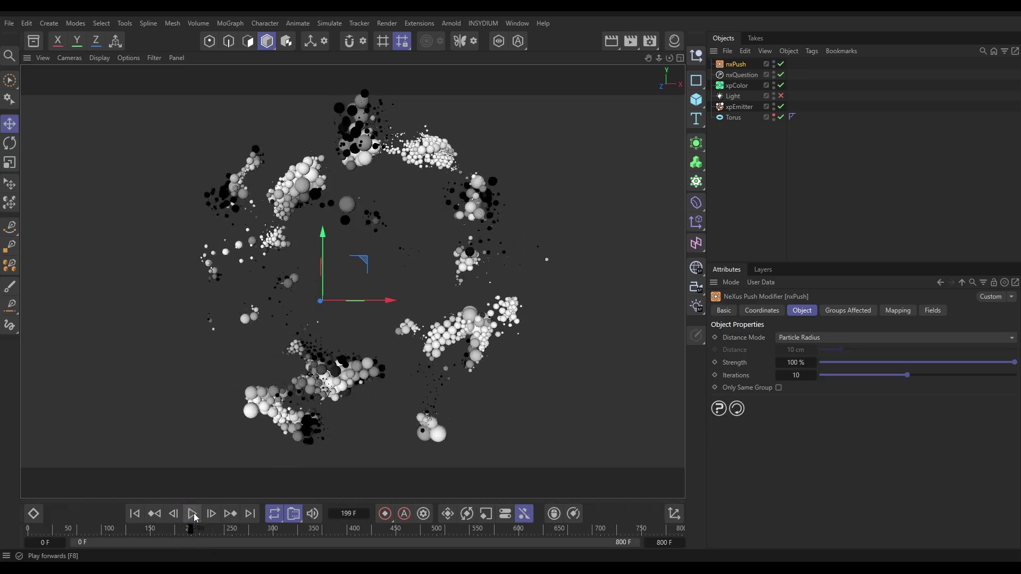
click(773, 115)
click(135, 514)
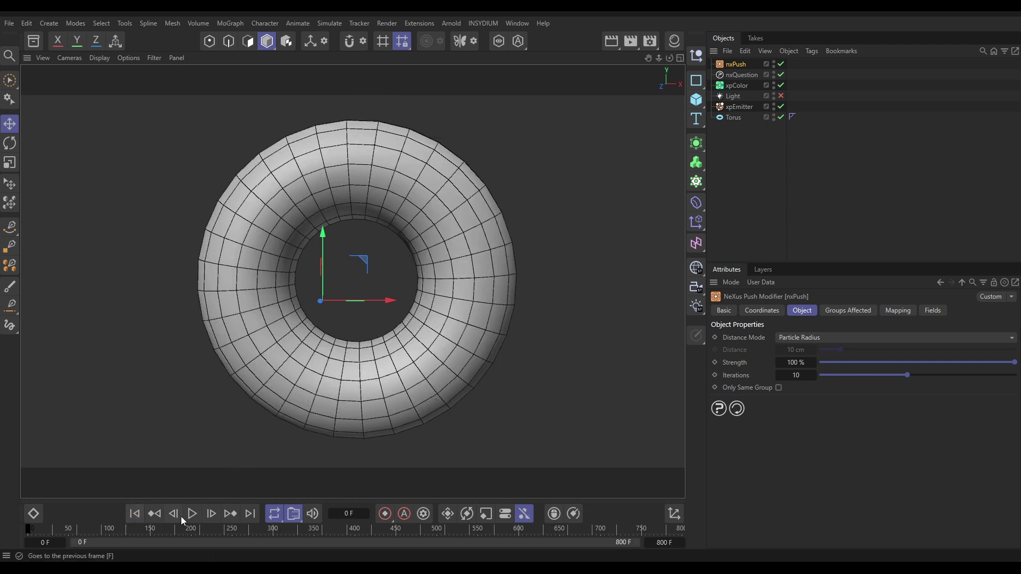
click(192, 513)
alt+drag(273, 250, 339, 301)
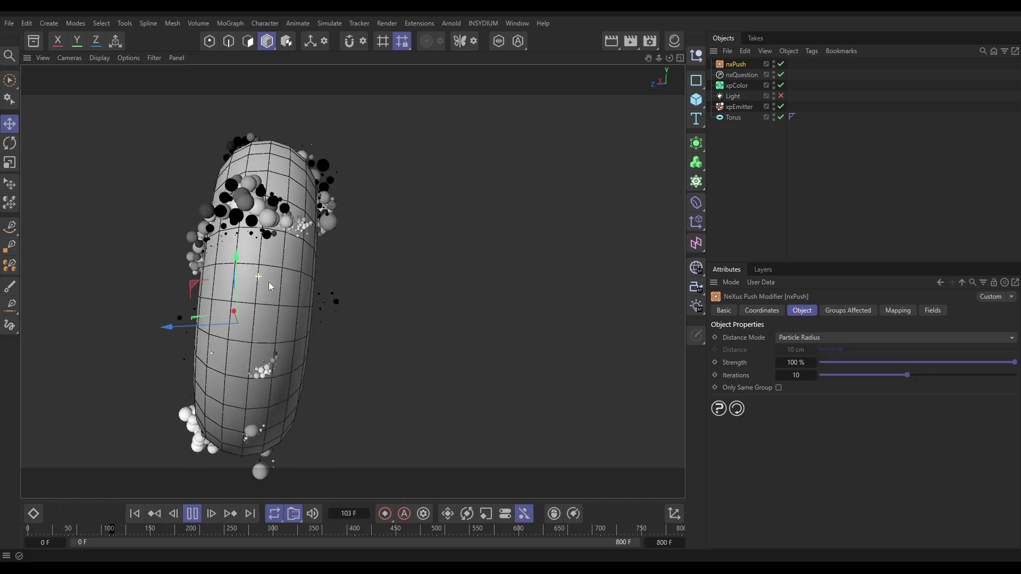
alt+drag(360, 206, 254, 489)
click(192, 513)
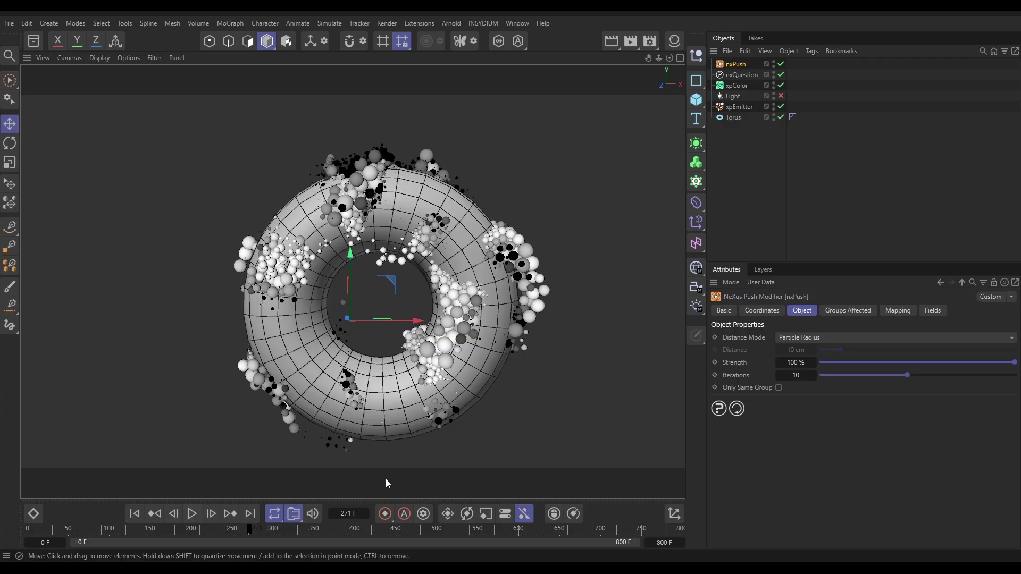
Add an xpCollider tag to the Torus from the INSYDIUM Tags menu.
click(729, 118)
click(814, 52)
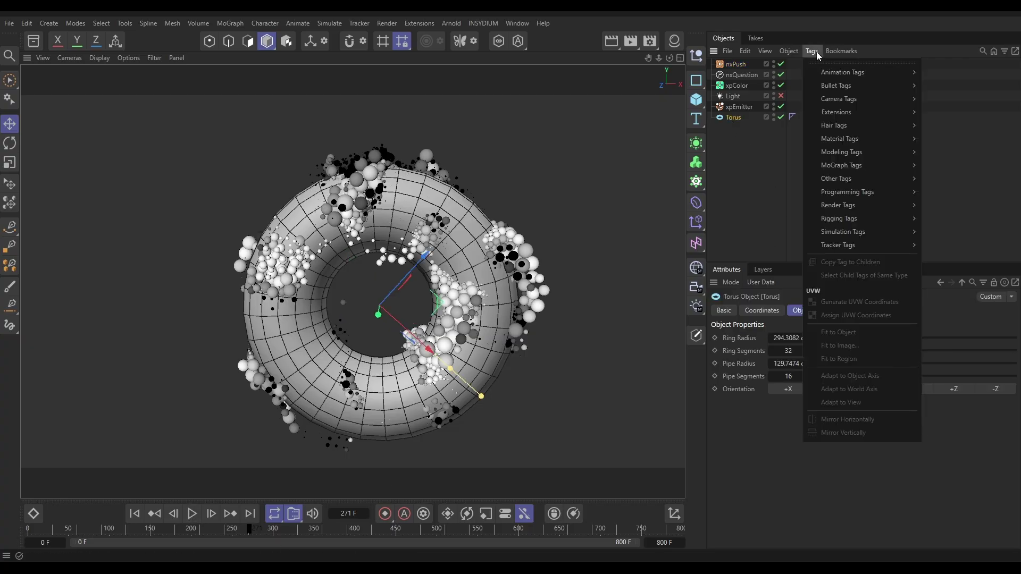
mouse_move(847, 111)
mouse_move(924, 115)
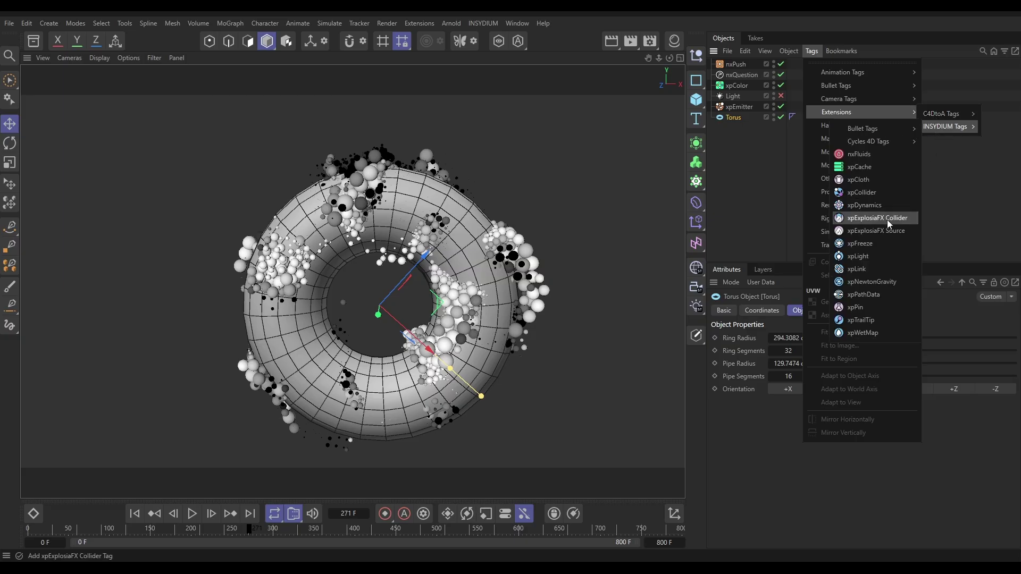
click(864, 192)
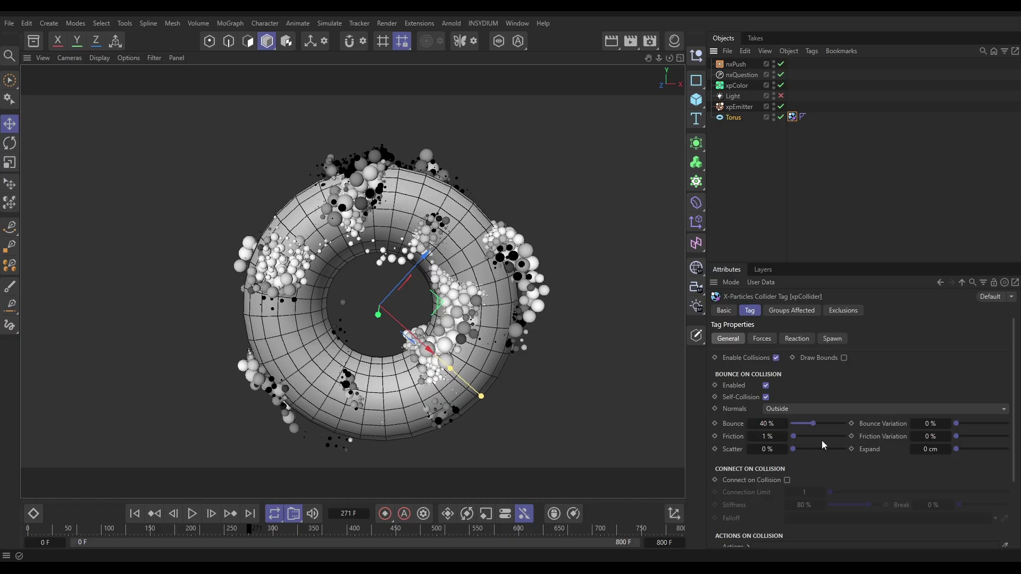
Set the collider's Bounce to 0% and Friction to 17%, then replay from frame 0.
drag(813, 424, 732, 427)
drag(794, 438, 802, 438)
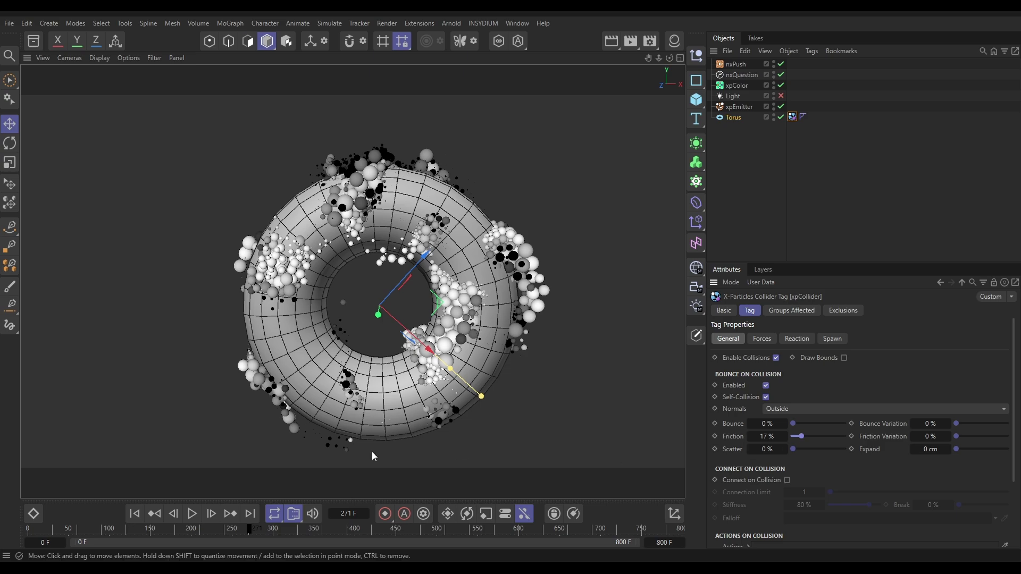
click(134, 514)
click(192, 514)
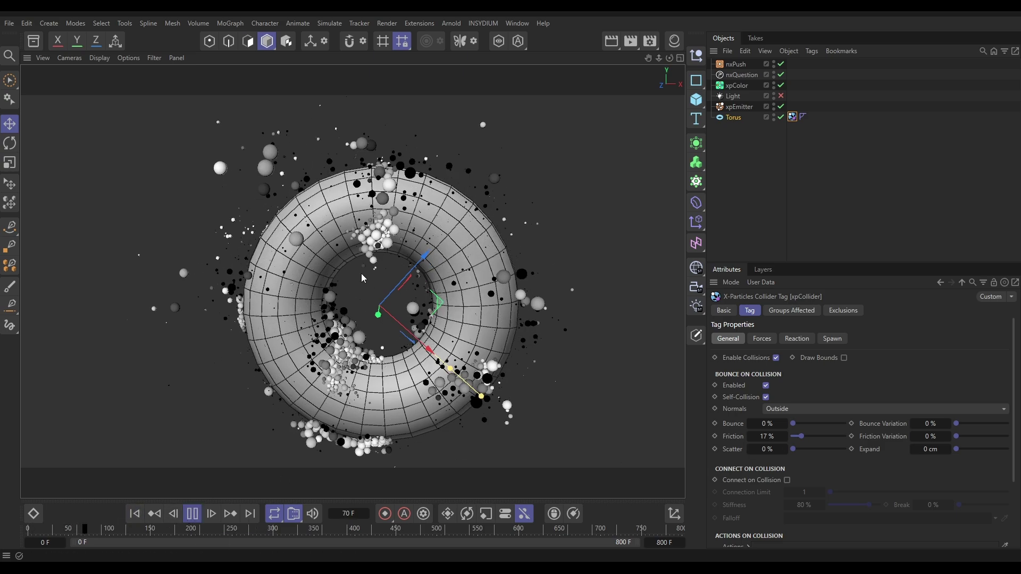
alt+drag(379, 208, 425, 236)
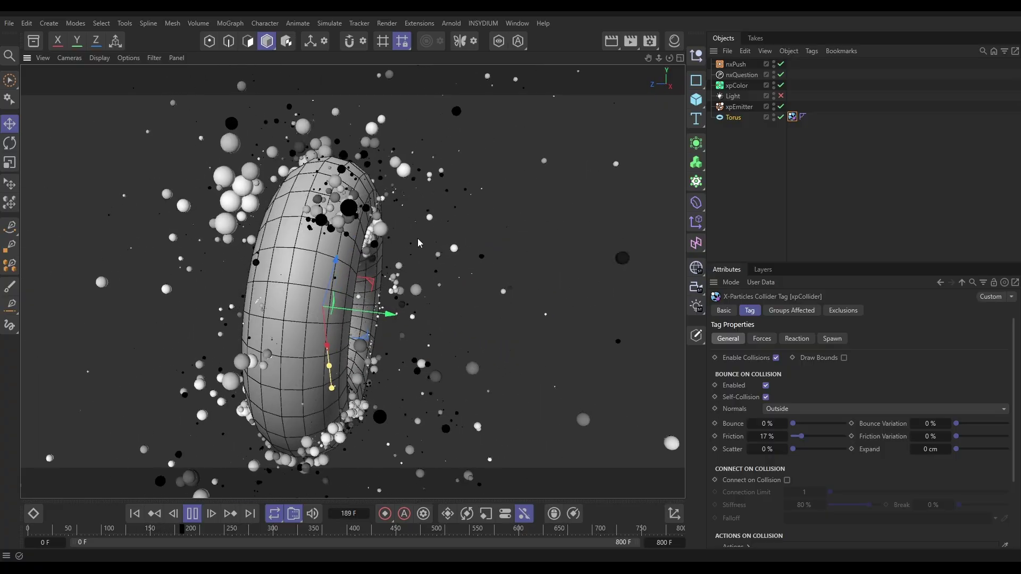
alt+drag(344, 264, 274, 466)
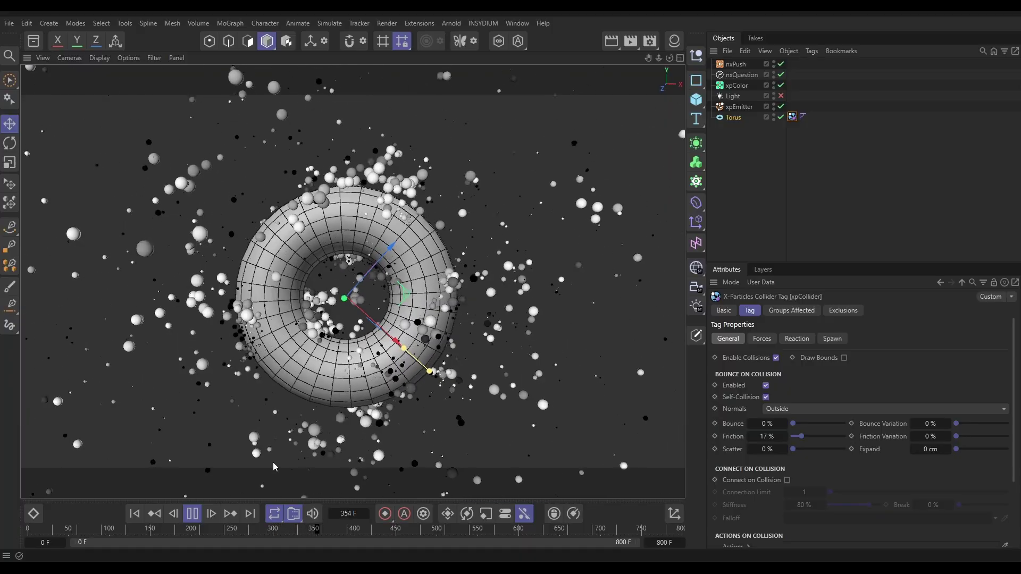
click(193, 513)
click(135, 513)
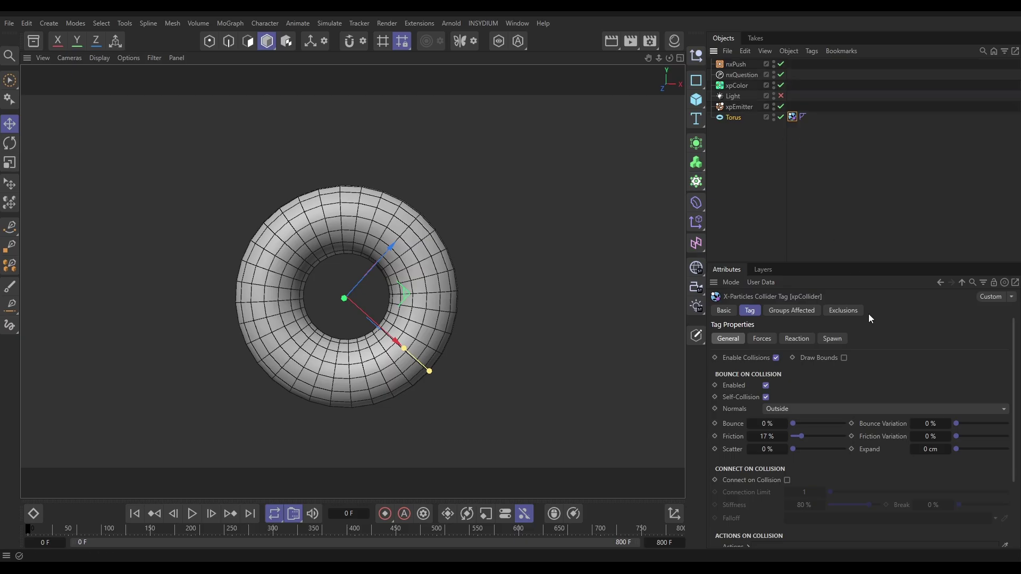
In the collider's Forces settings, use 59% attraction with a 100 cm attraction radius.
click(765, 338)
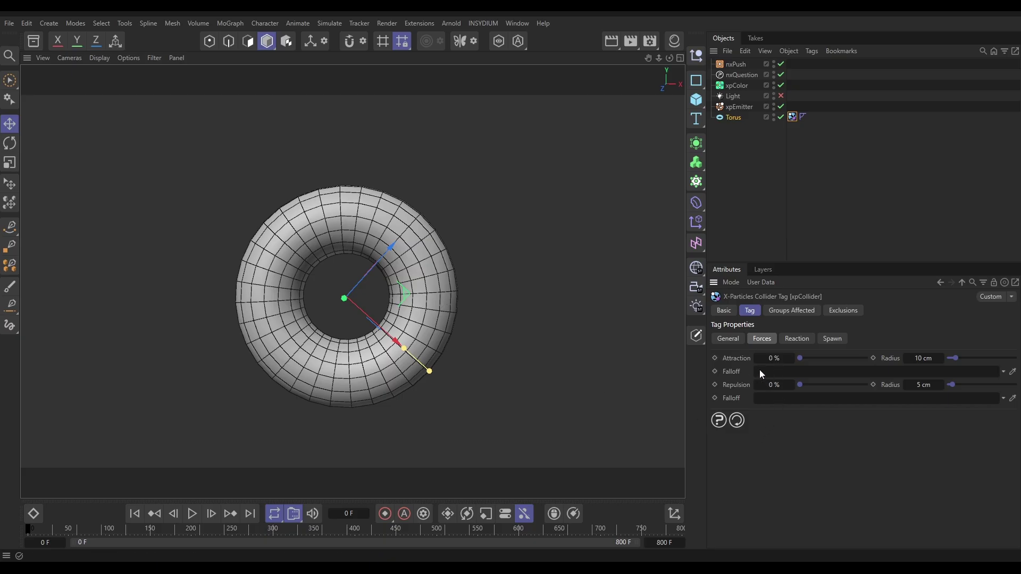
double_click(923, 357)
text(100)
key(Return)
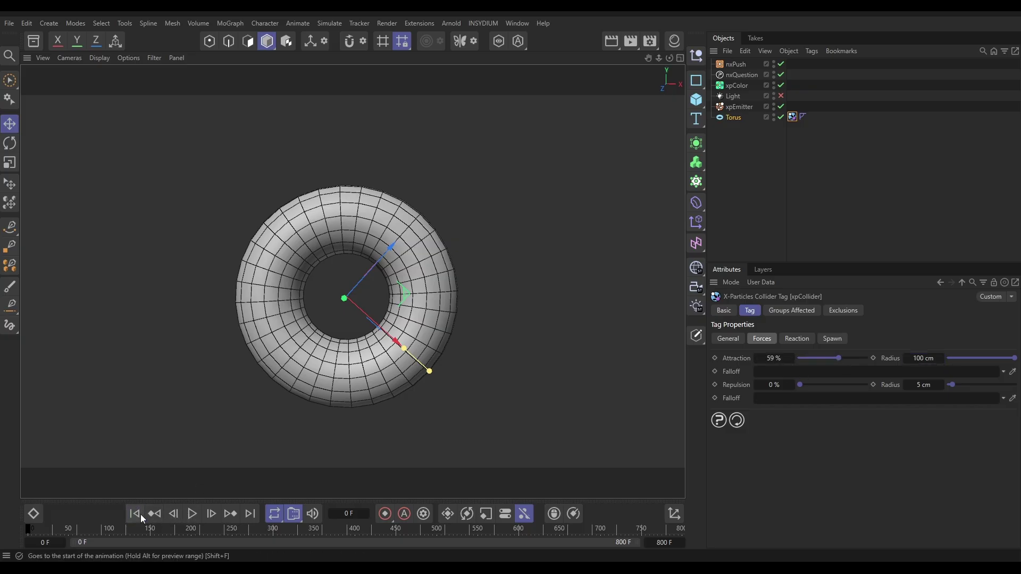
Play the simulation and orbit around the torus to watch particles cling to its surface.
click(192, 514)
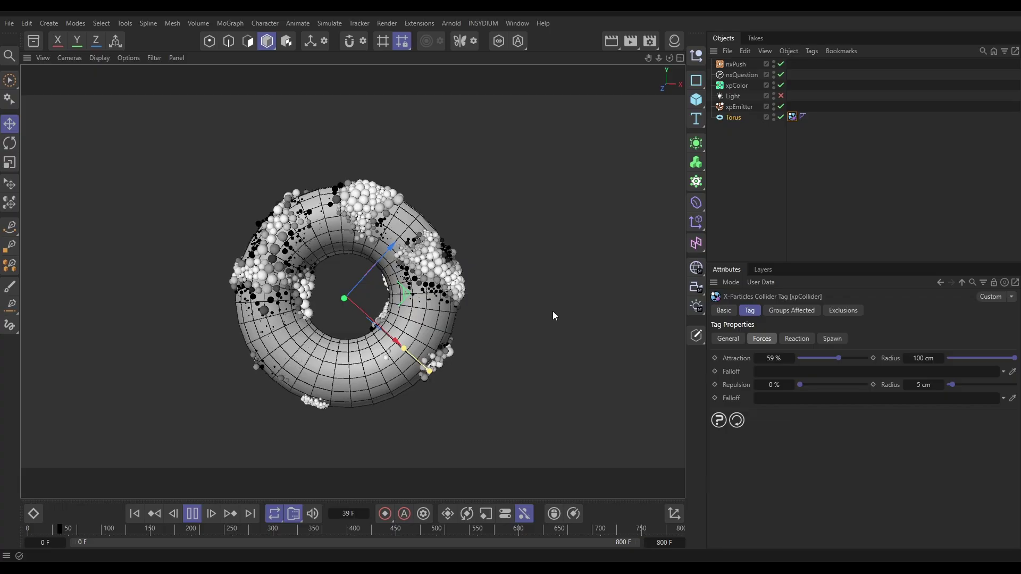
scroll(369, 234, up, 2)
alt+drag(370, 234, 343, 224)
alt+drag(457, 390, 473, 315)
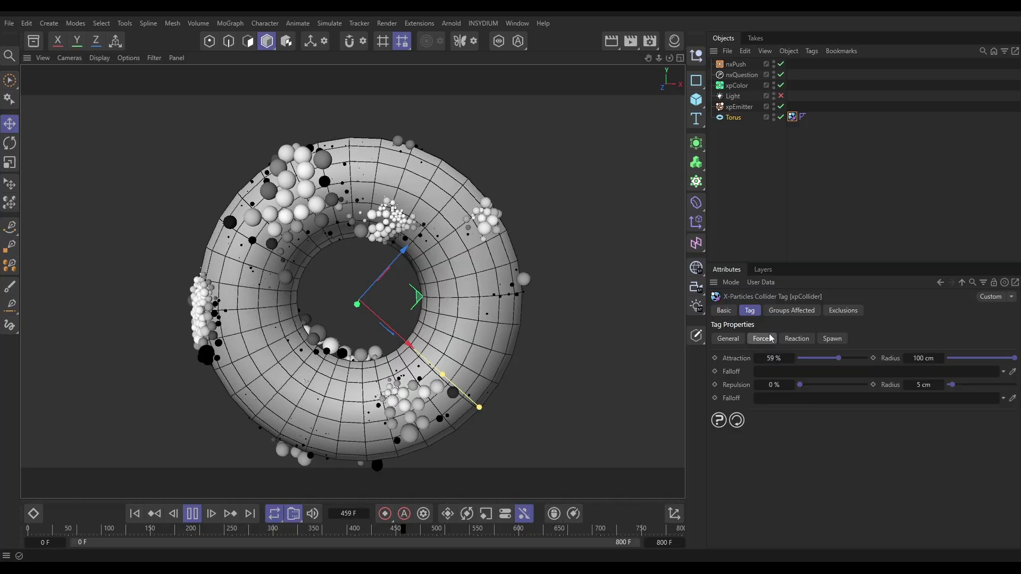
Tune the collider's Friction during playback, settling on 39% with 9% friction variation.
click(727, 338)
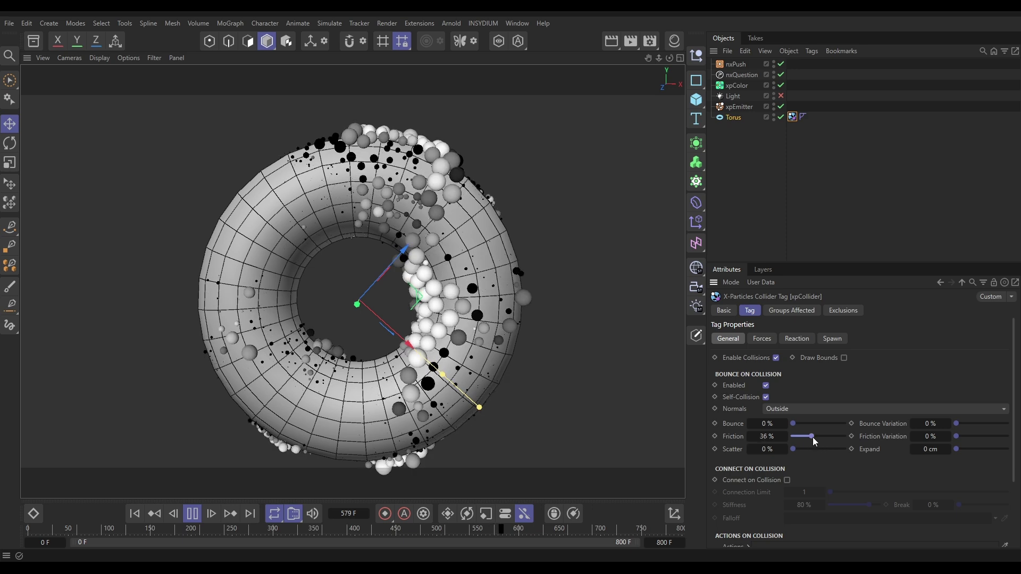
drag(801, 436, 825, 436)
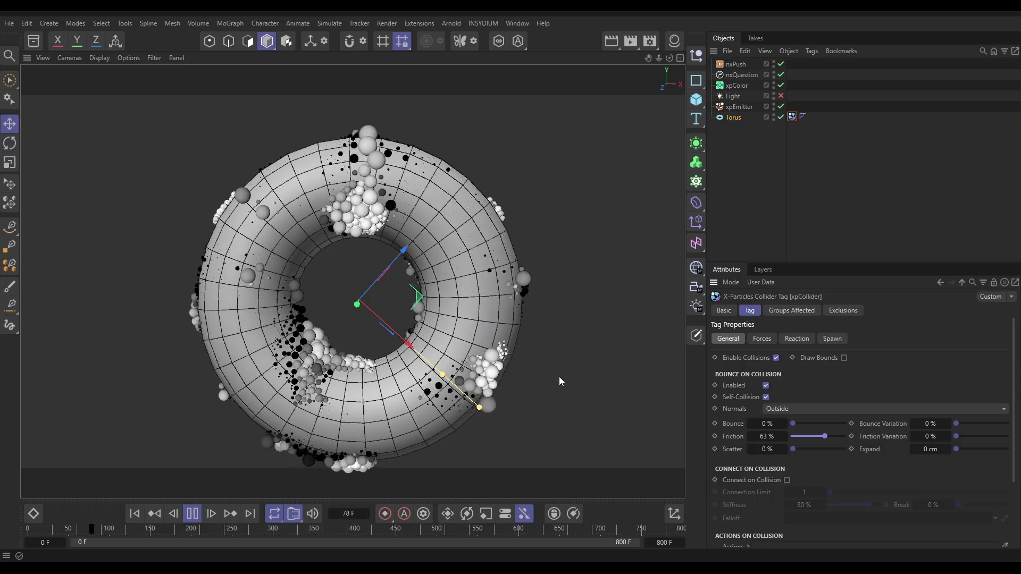
click(822, 436)
drag(820, 437, 810, 440)
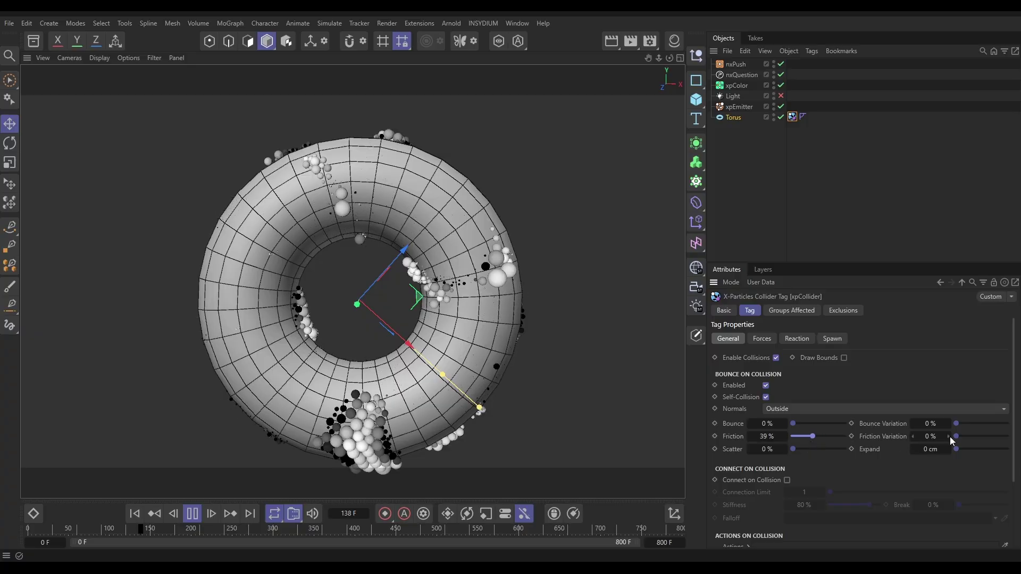
click(967, 436)
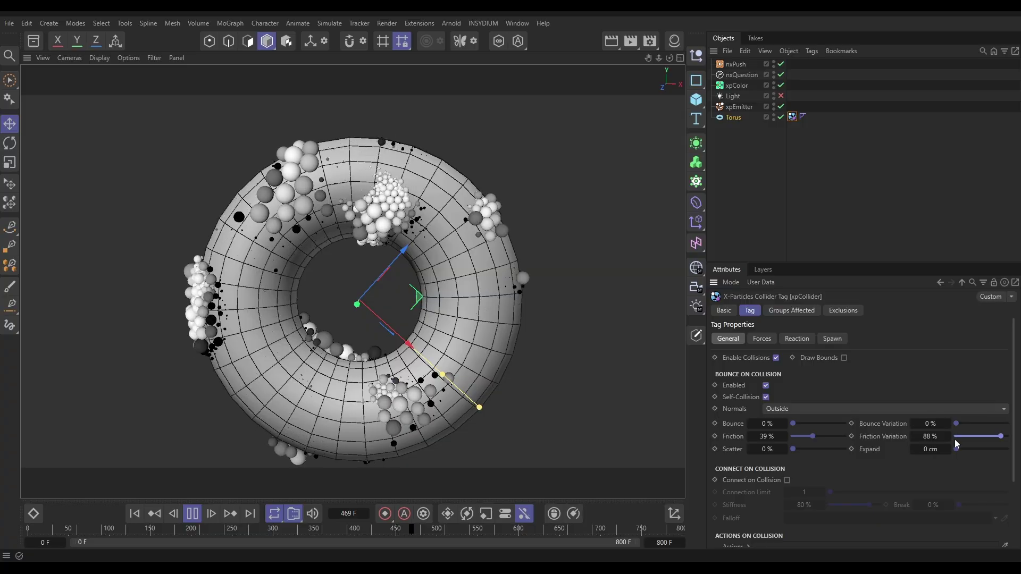
drag(813, 436, 801, 436)
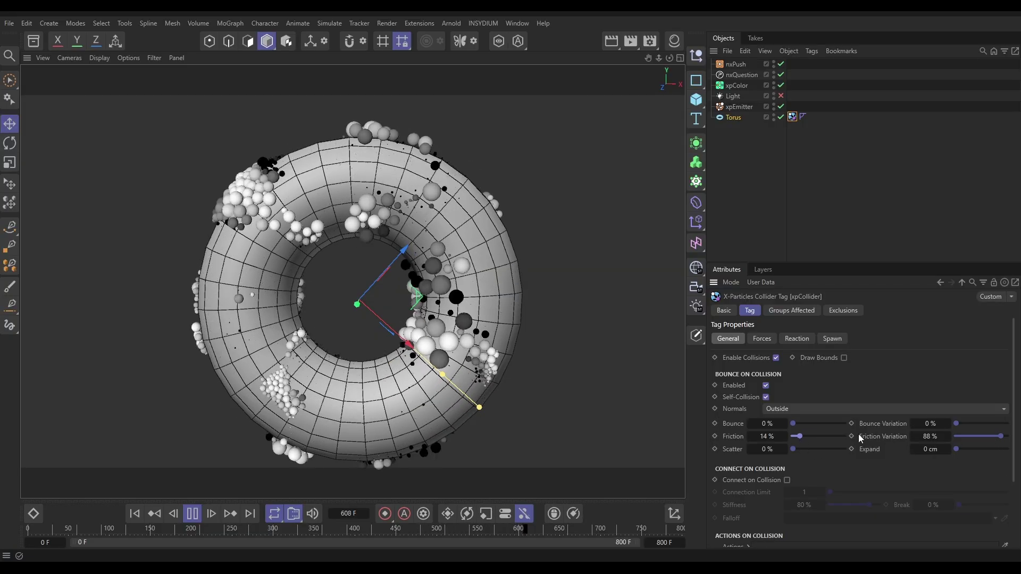
drag(799, 437, 795, 437)
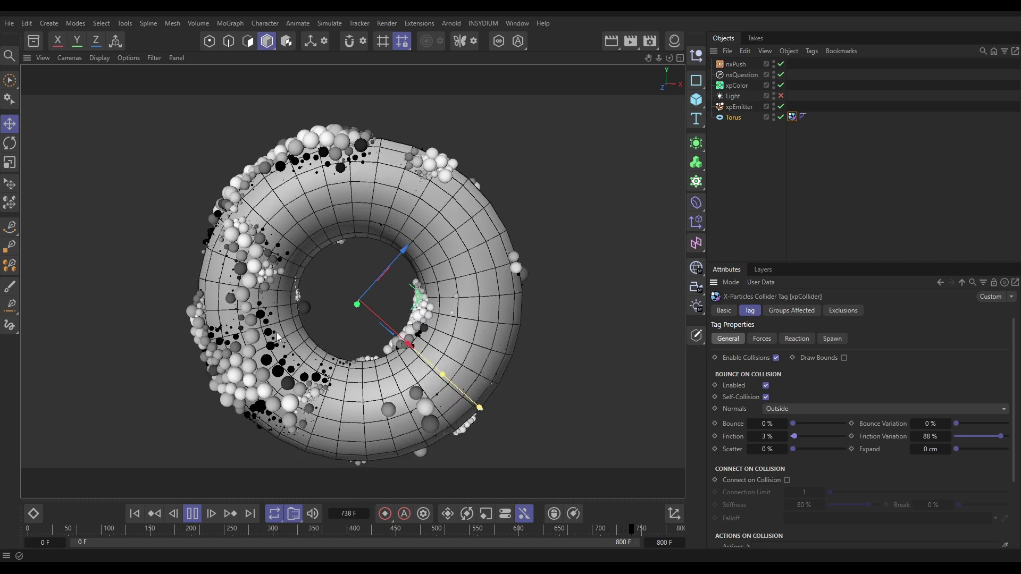
click(979, 438)
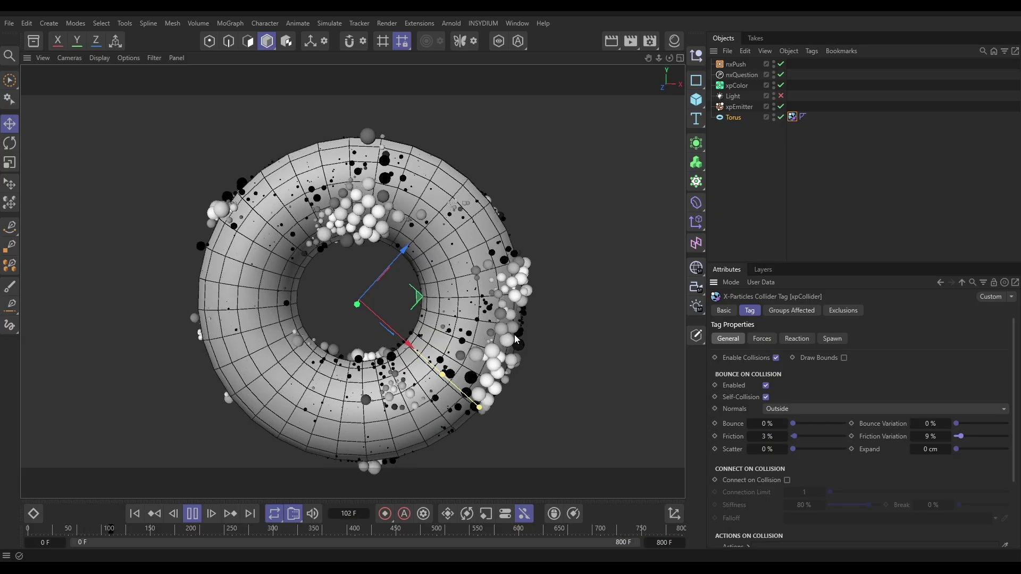
drag(793, 436, 813, 436)
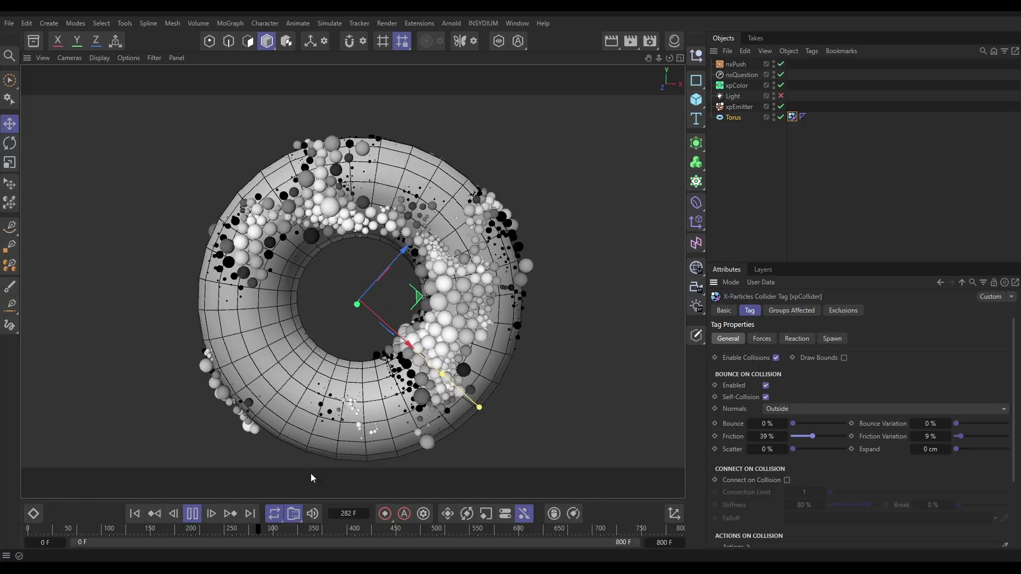
Stop playback at frame 338, orbit around the torus and deselect it.
click(193, 513)
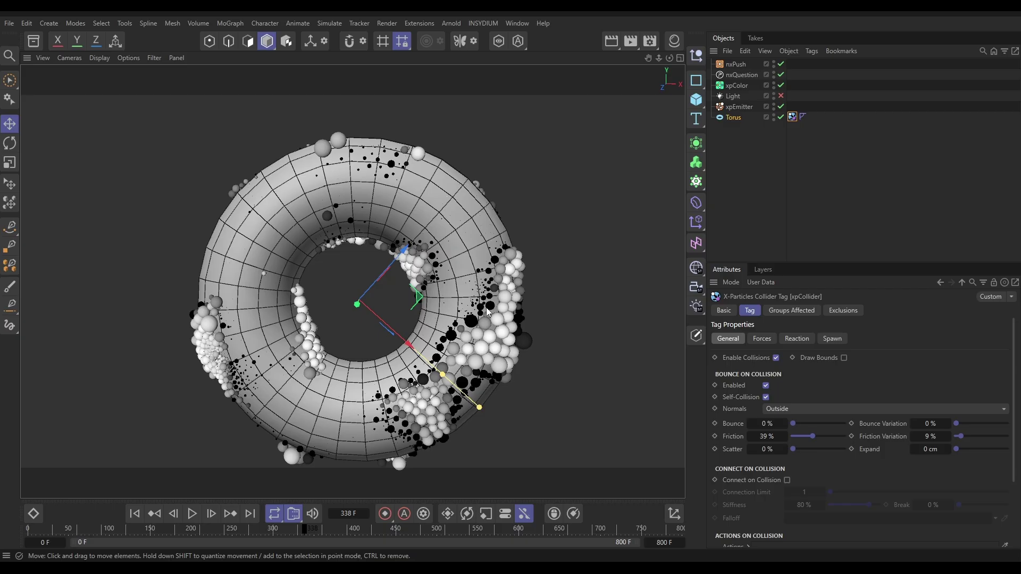
alt+drag(333, 205, 456, 308)
click(537, 220)
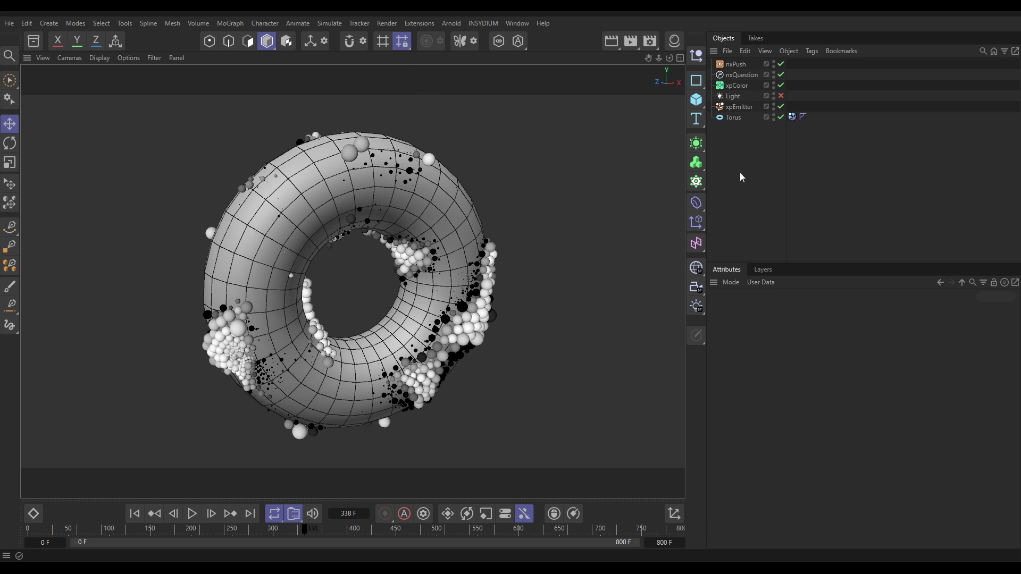
Turn on the scene light and add an xpGenerator object.
click(781, 97)
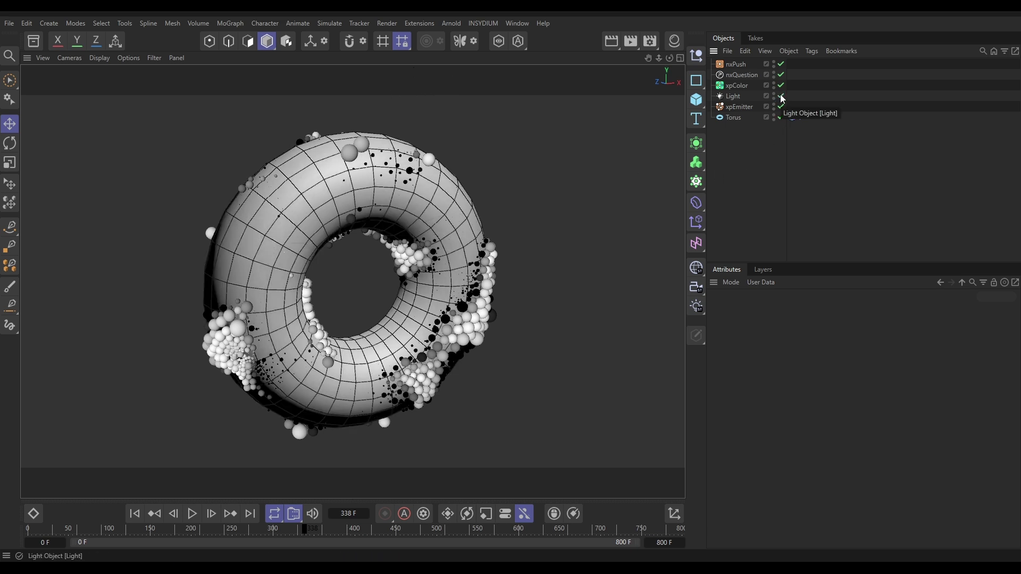
click(478, 22)
mouse_move(490, 61)
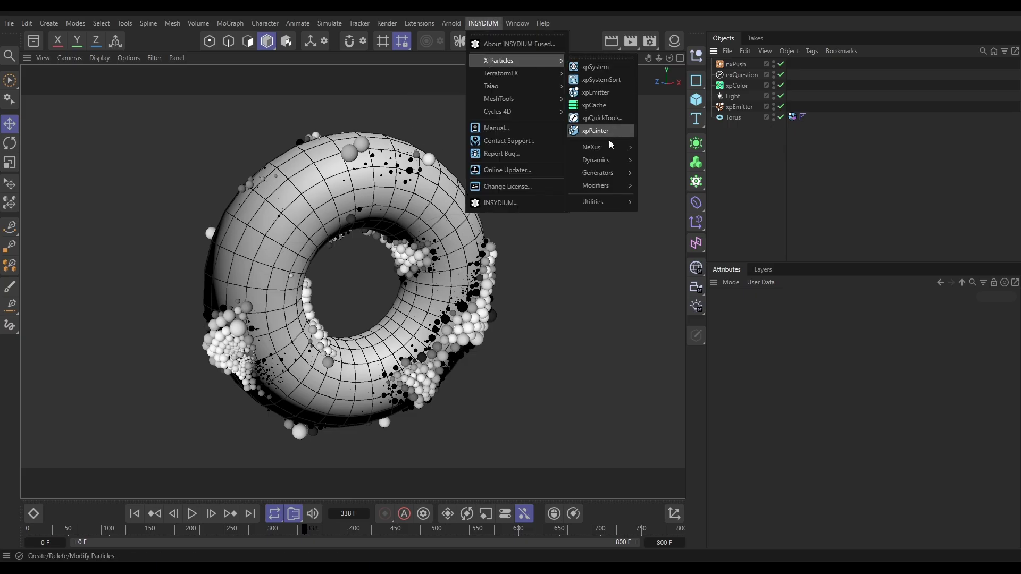
mouse_move(610, 171)
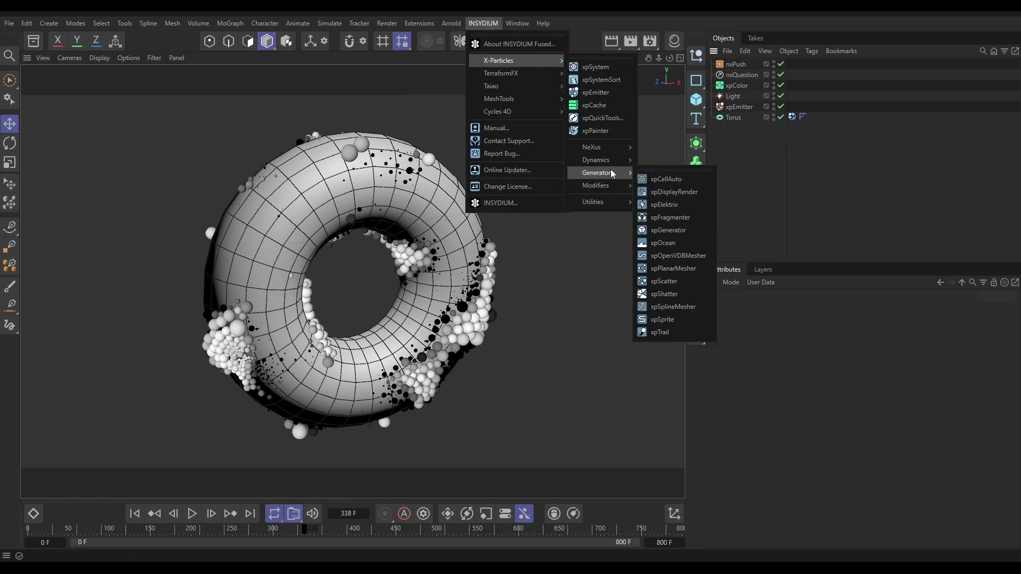
click(667, 231)
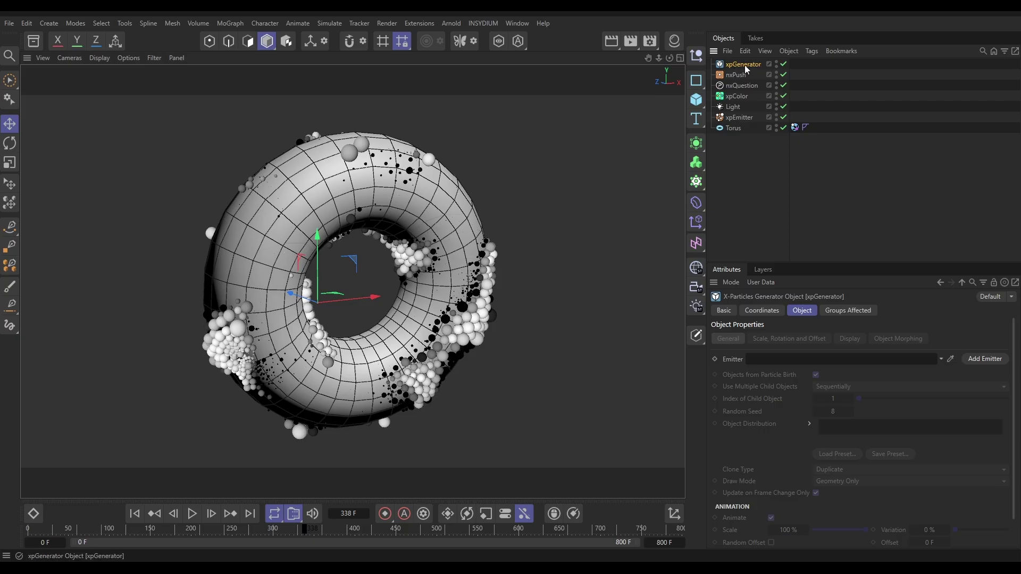
Add a Platonic primitive as a child of xpGenerator.
click(696, 105)
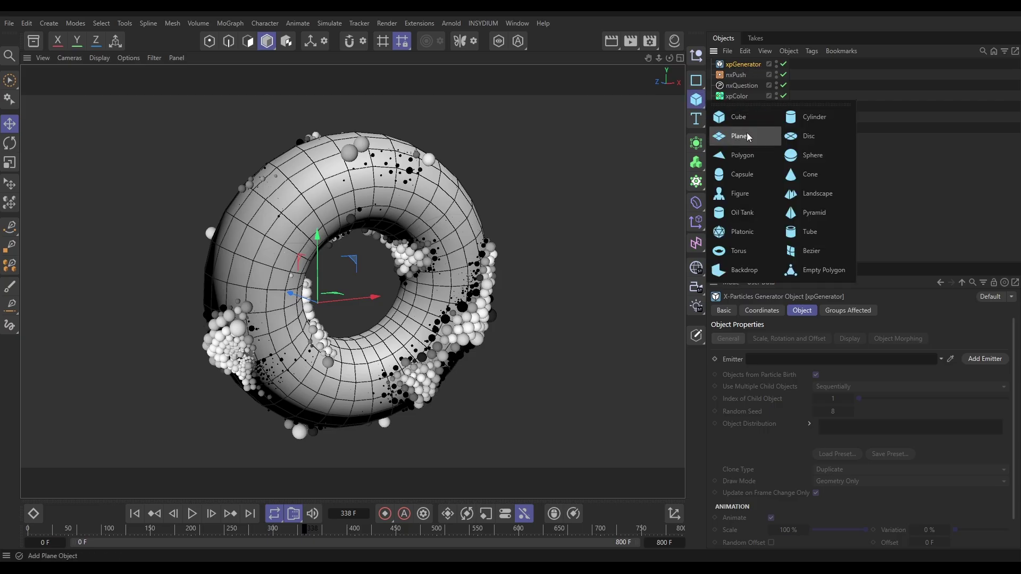
click(742, 232)
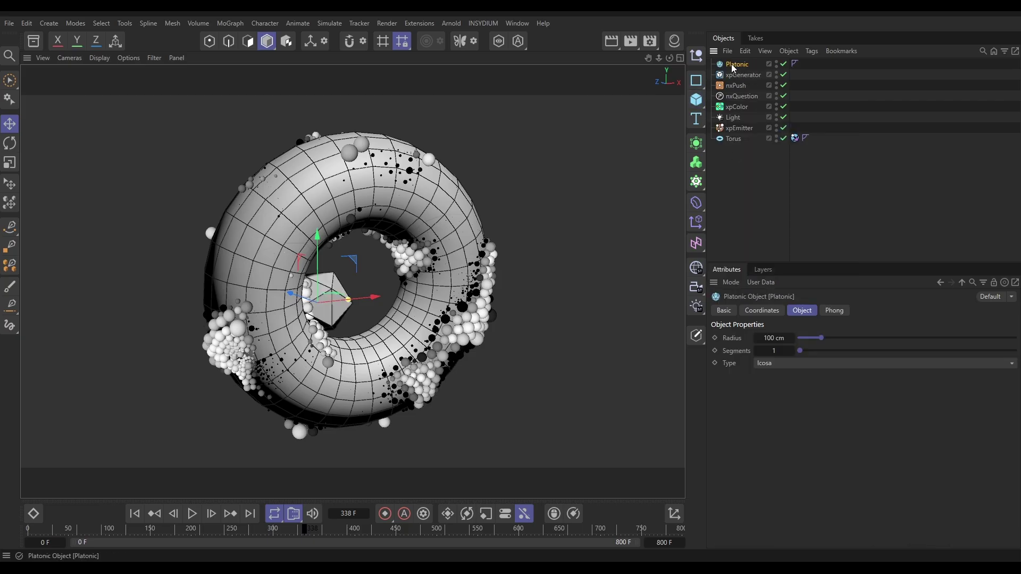
drag(736, 71, 733, 75)
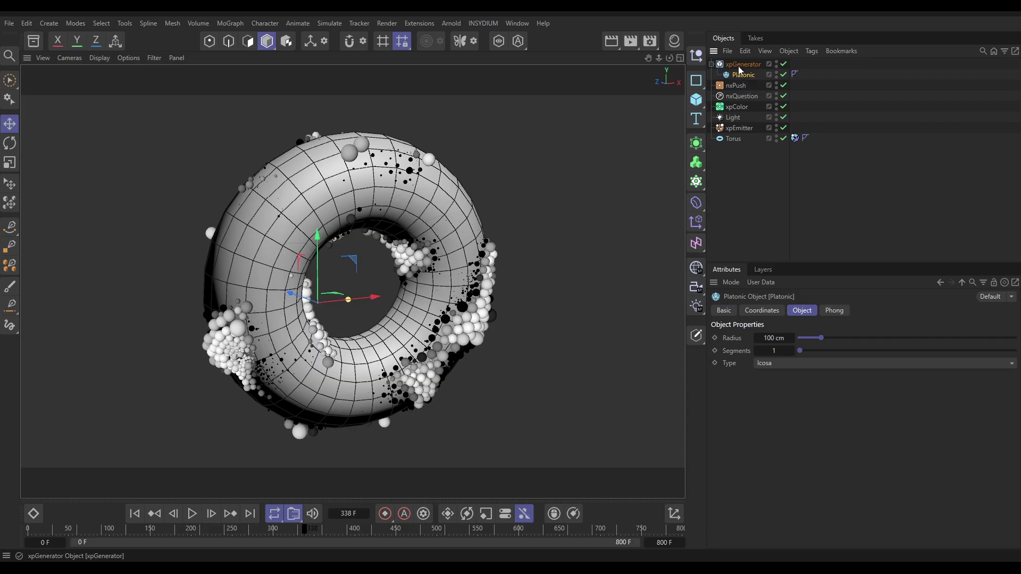
Link xpEmitter as the generator's emitter and set Clone Type to Render Instances.
click(742, 64)
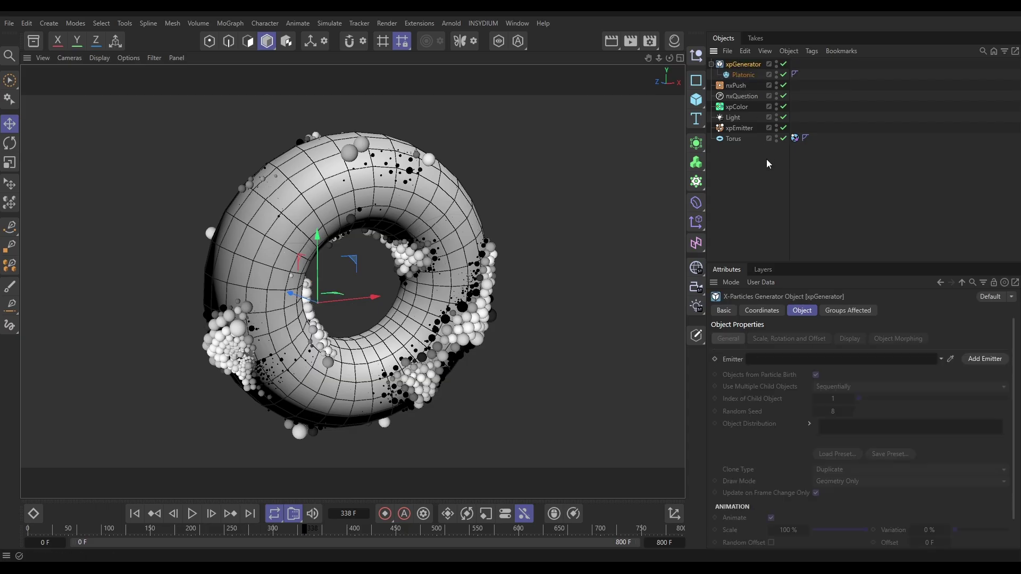
drag(739, 128, 776, 355)
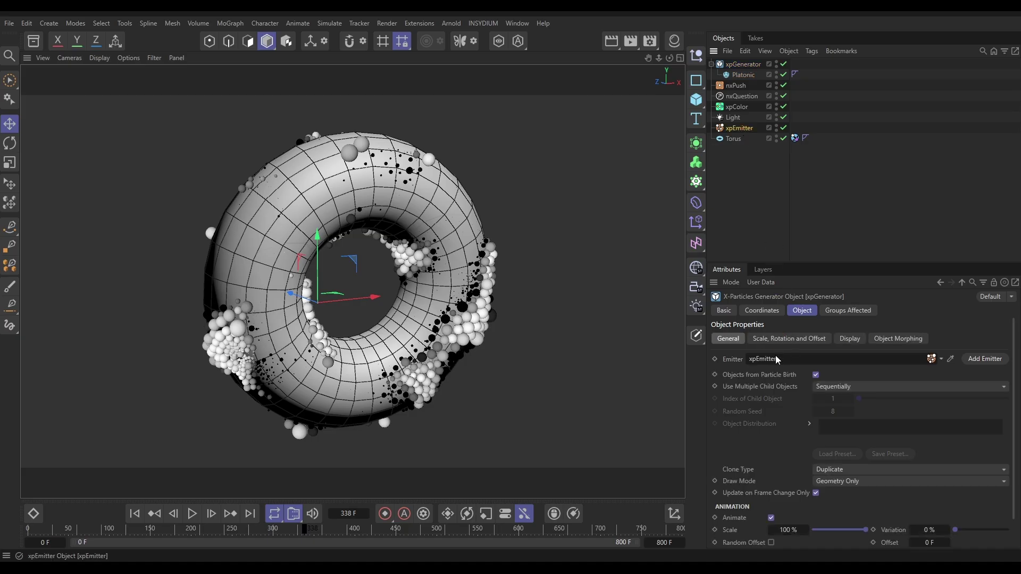
click(837, 469)
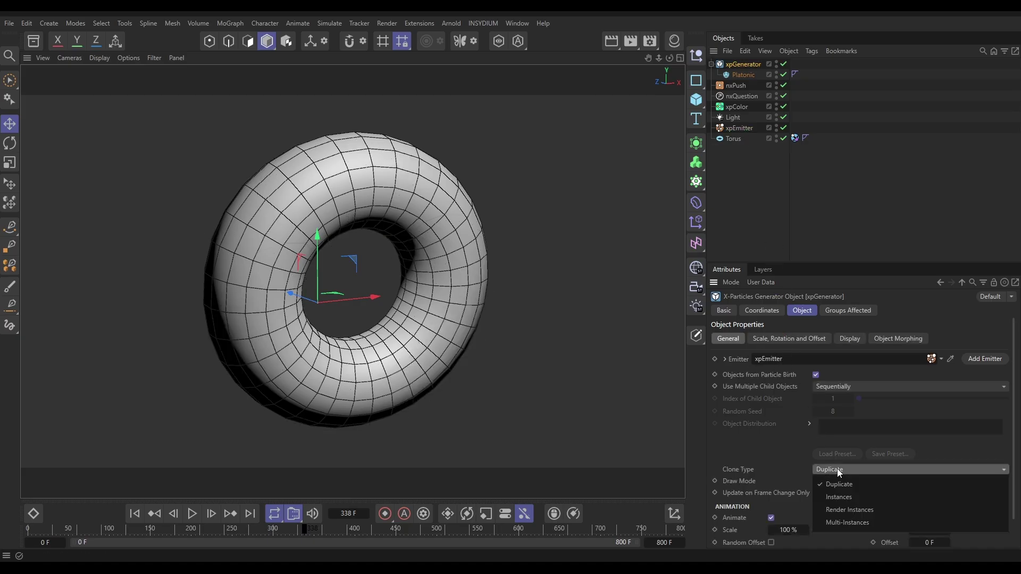
click(849, 510)
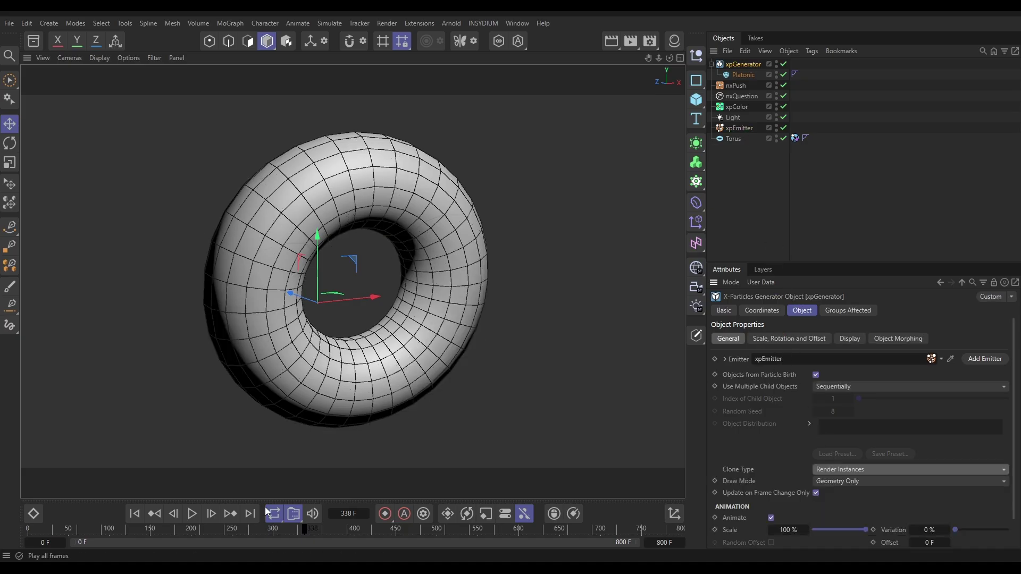
Replay from frame 0, stop at frame 100 and orbit to view the Platonic clones on the torus.
click(141, 518)
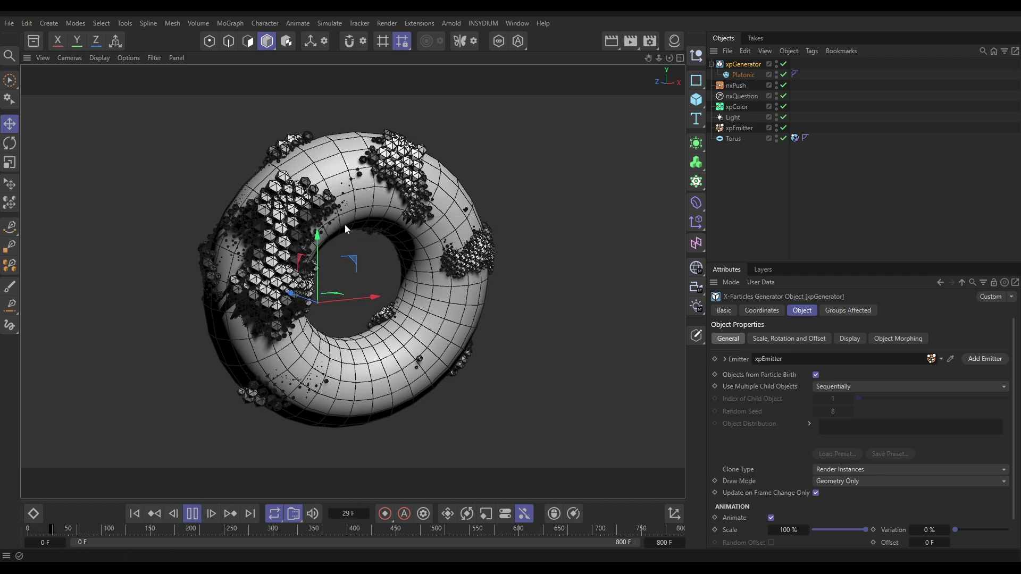
key(n)
key(a)
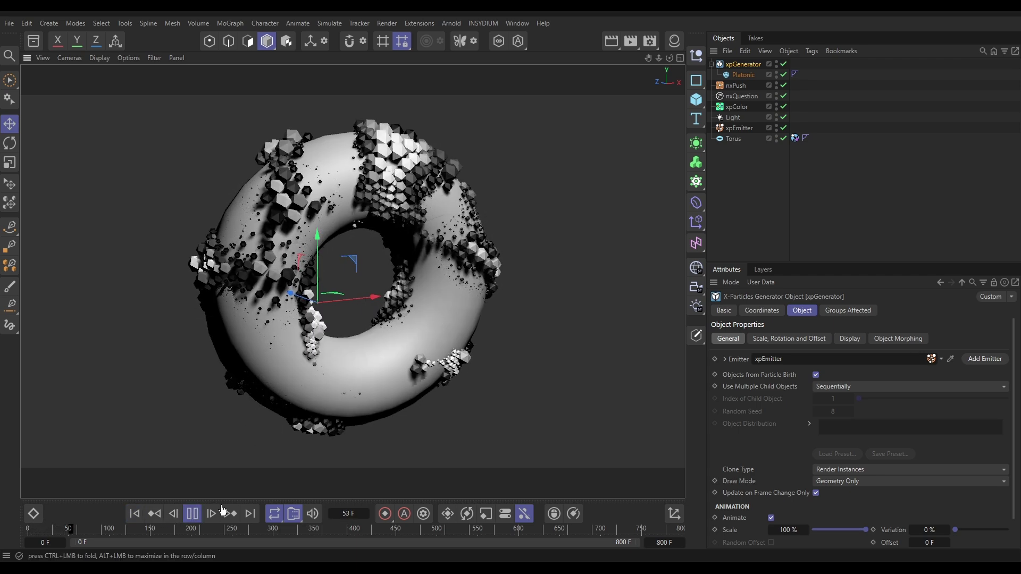
click(190, 513)
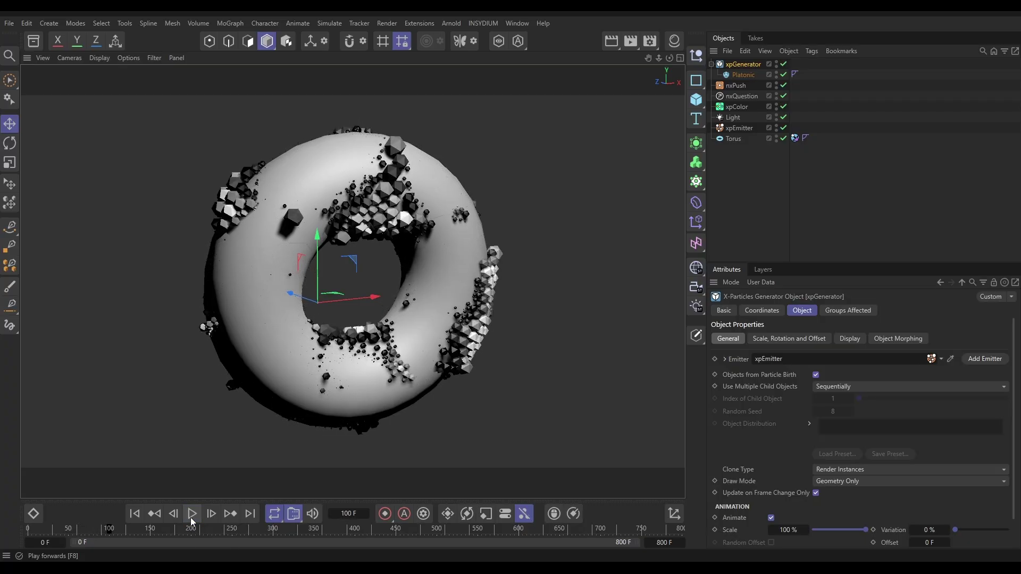
alt+drag(323, 191, 344, 183)
alt+drag(366, 237, 361, 232)
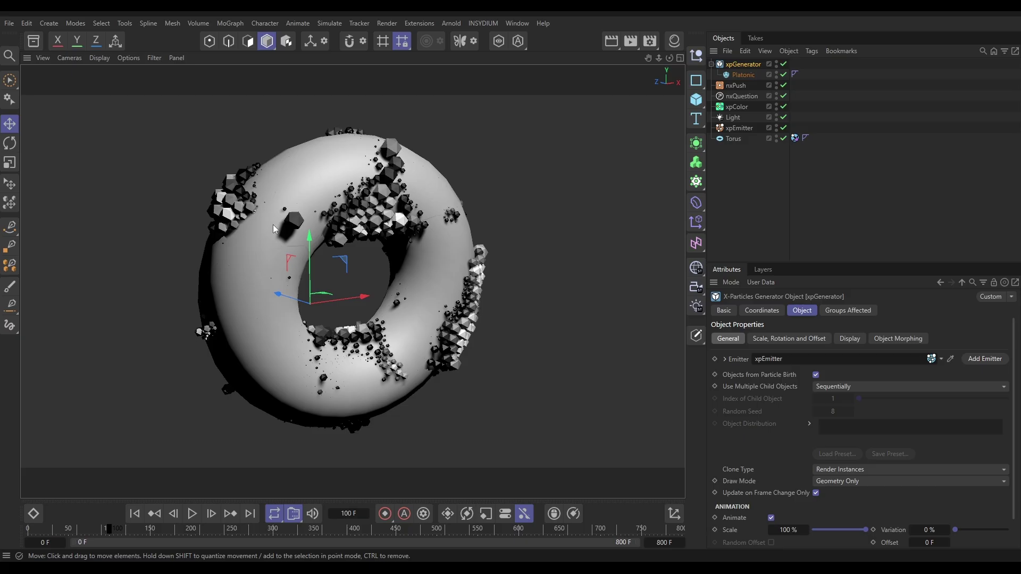
Enable Use Rotation in the xpEmitter's Extended Data and set Rotation to Random.
click(734, 129)
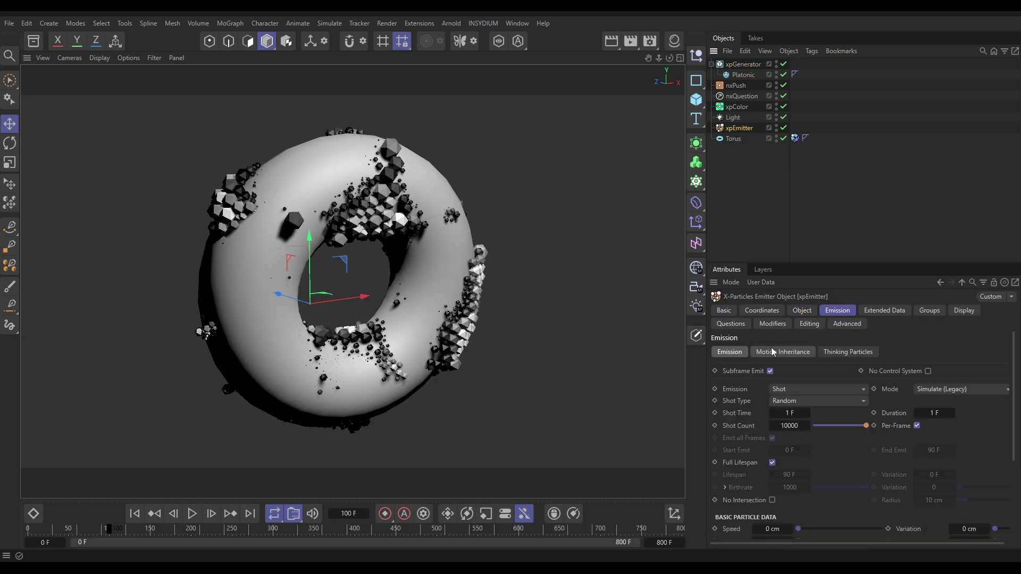
click(885, 310)
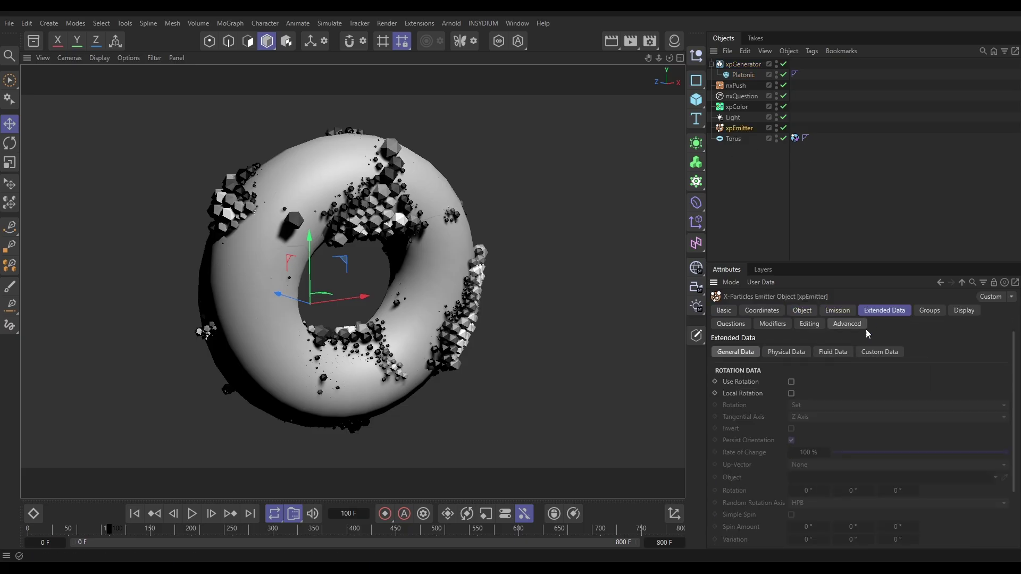
click(782, 353)
click(731, 353)
click(792, 382)
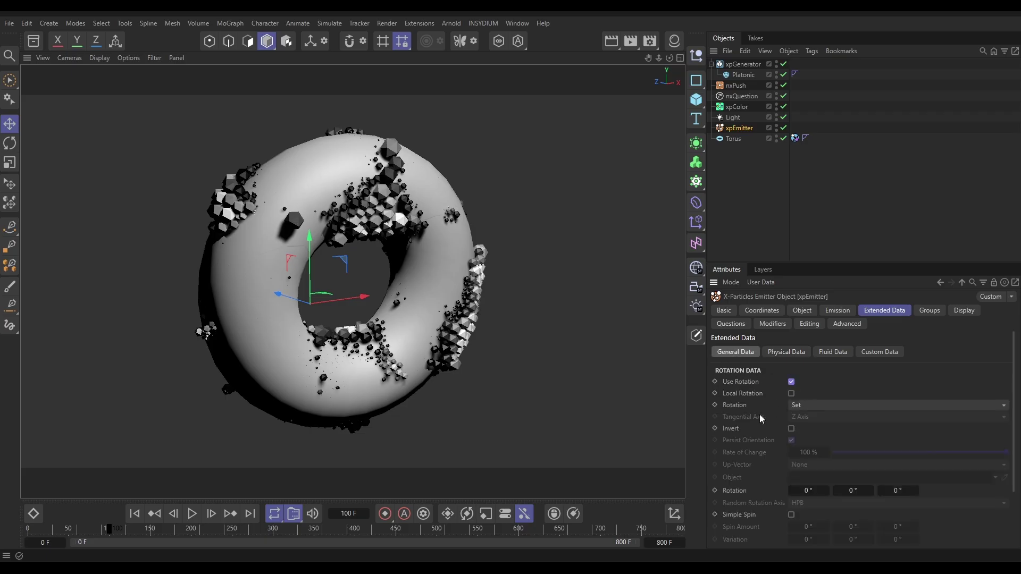
click(795, 404)
click(813, 458)
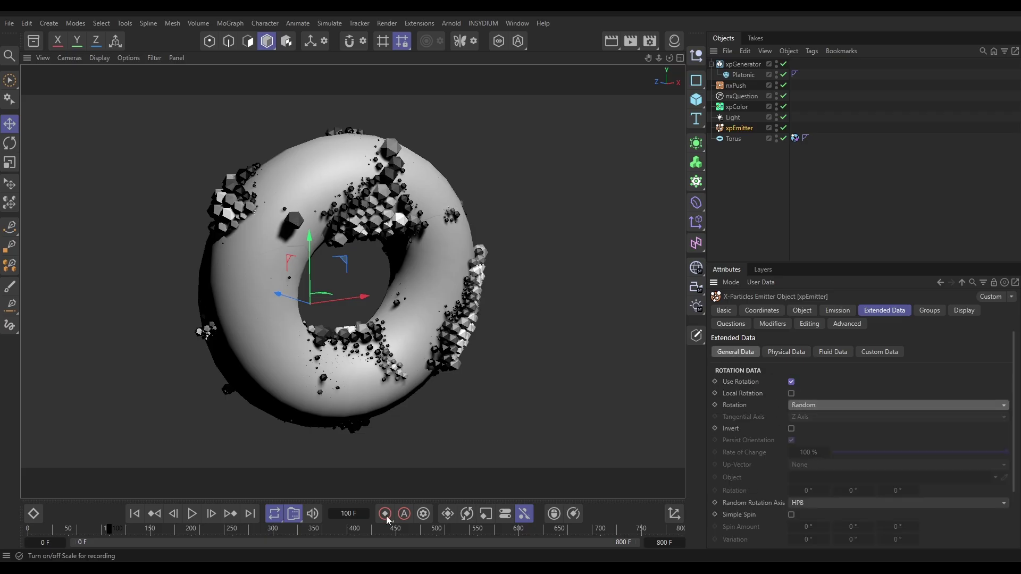
Replay from frame 0, stop at frame 69, and orbit and zoom to inspect the rotated clones.
click(135, 514)
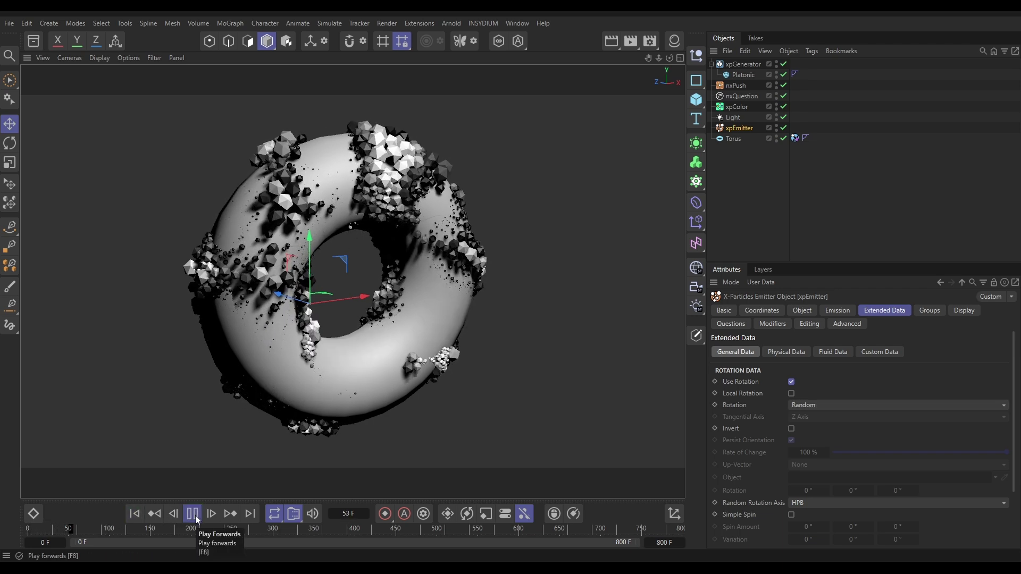
click(196, 515)
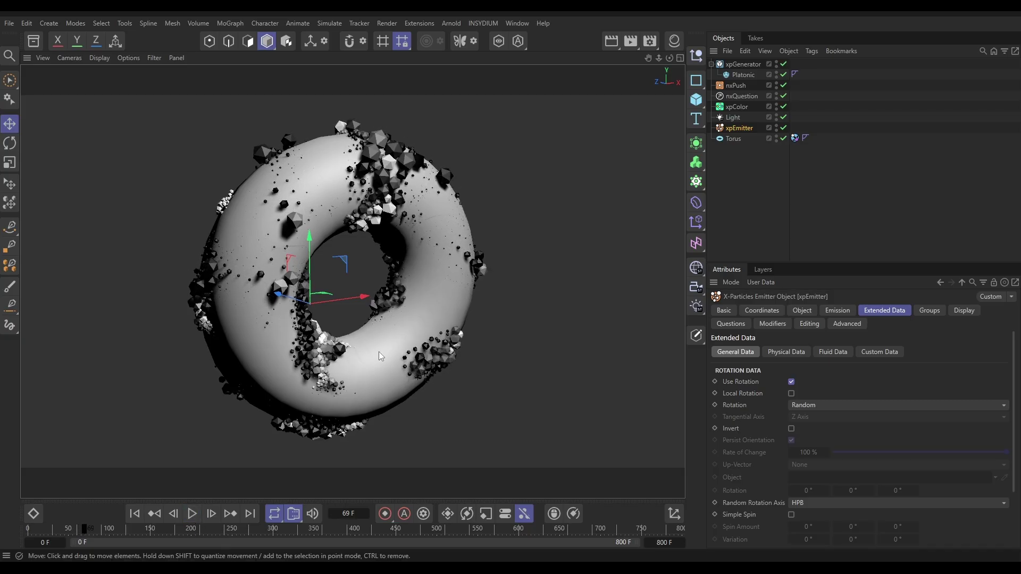
alt+drag(379, 352, 364, 320)
scroll(295, 344, up, 5)
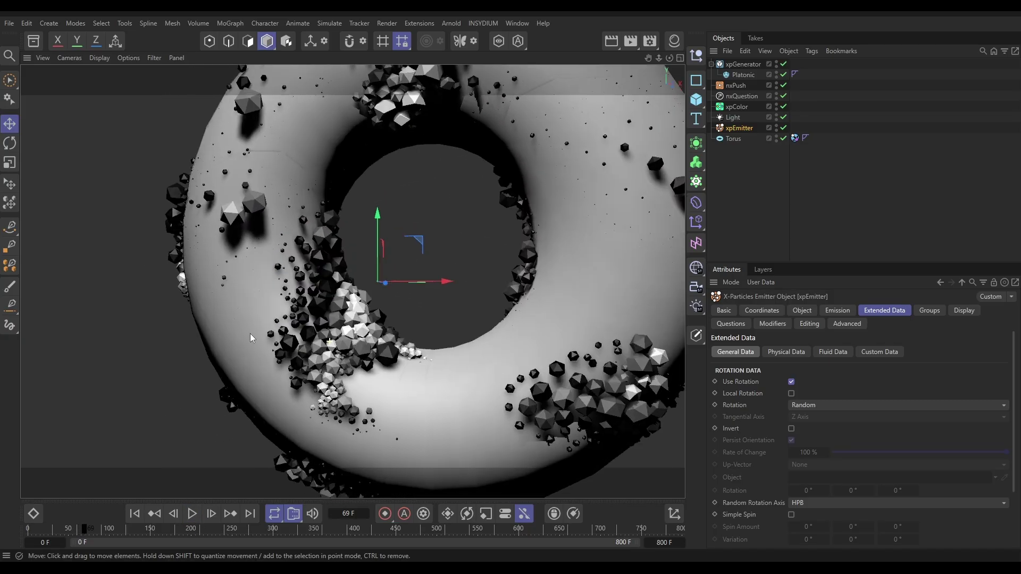
alt+drag(249, 334, 325, 358)
alt+right_drag(493, 316, 467, 331)
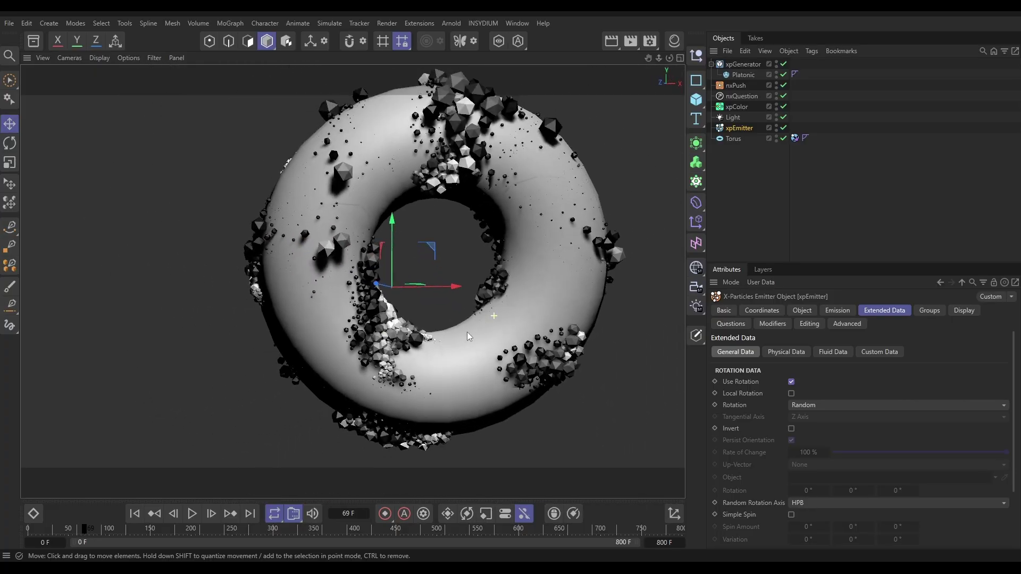